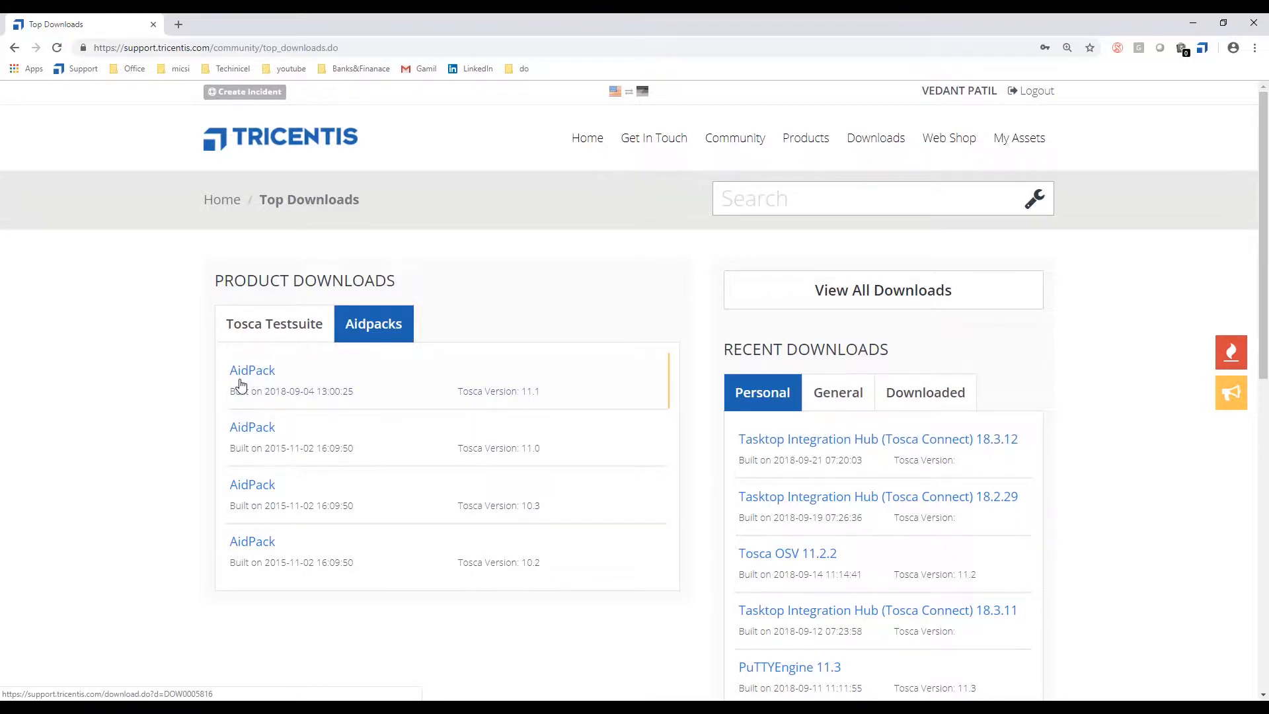
Step: Switch to Tosca Commander and open the Excel folder under Modules > Aidpack > Standard modules > Engines
key(alt+Tab)
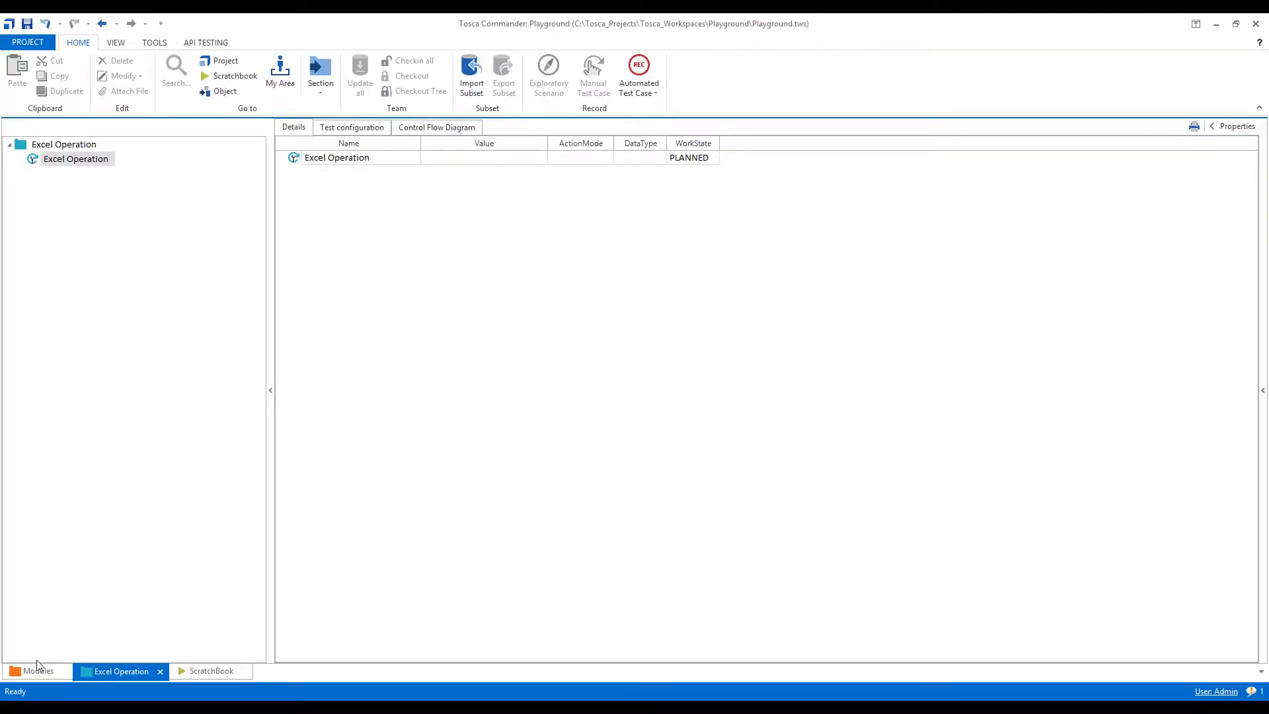
click(37, 672)
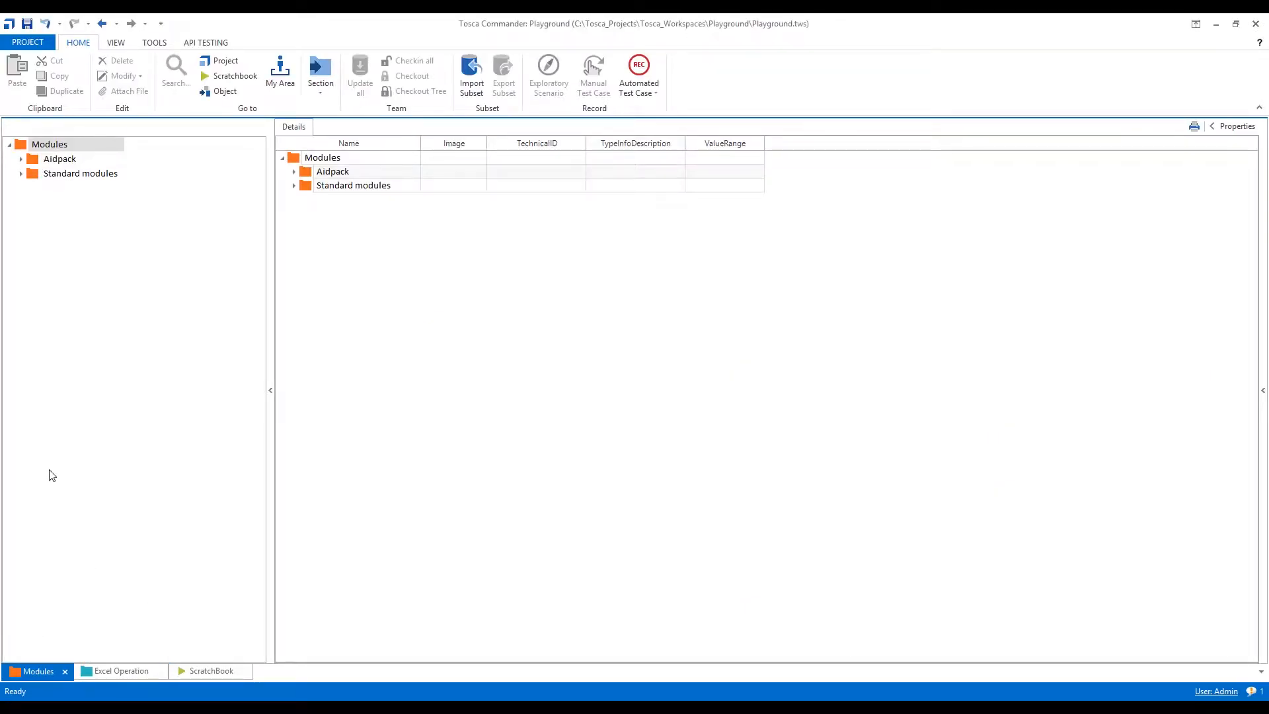
click(21, 159)
click(32, 162)
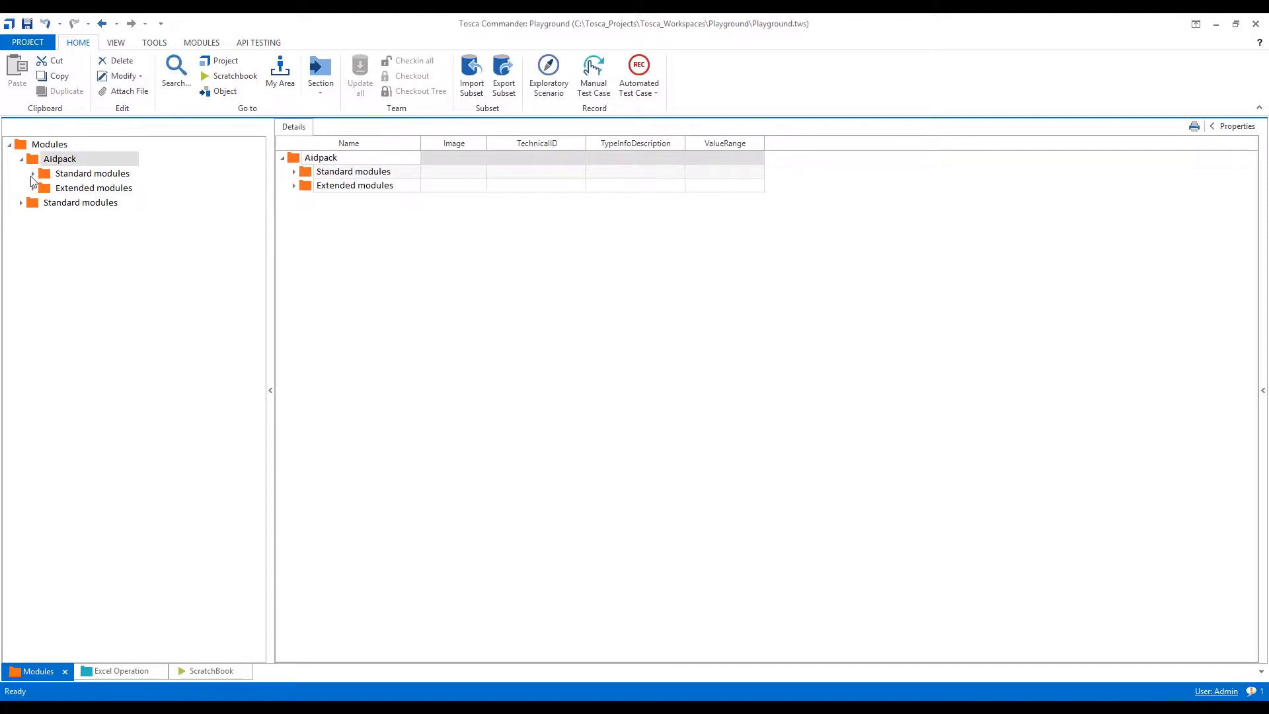
click(33, 174)
click(47, 189)
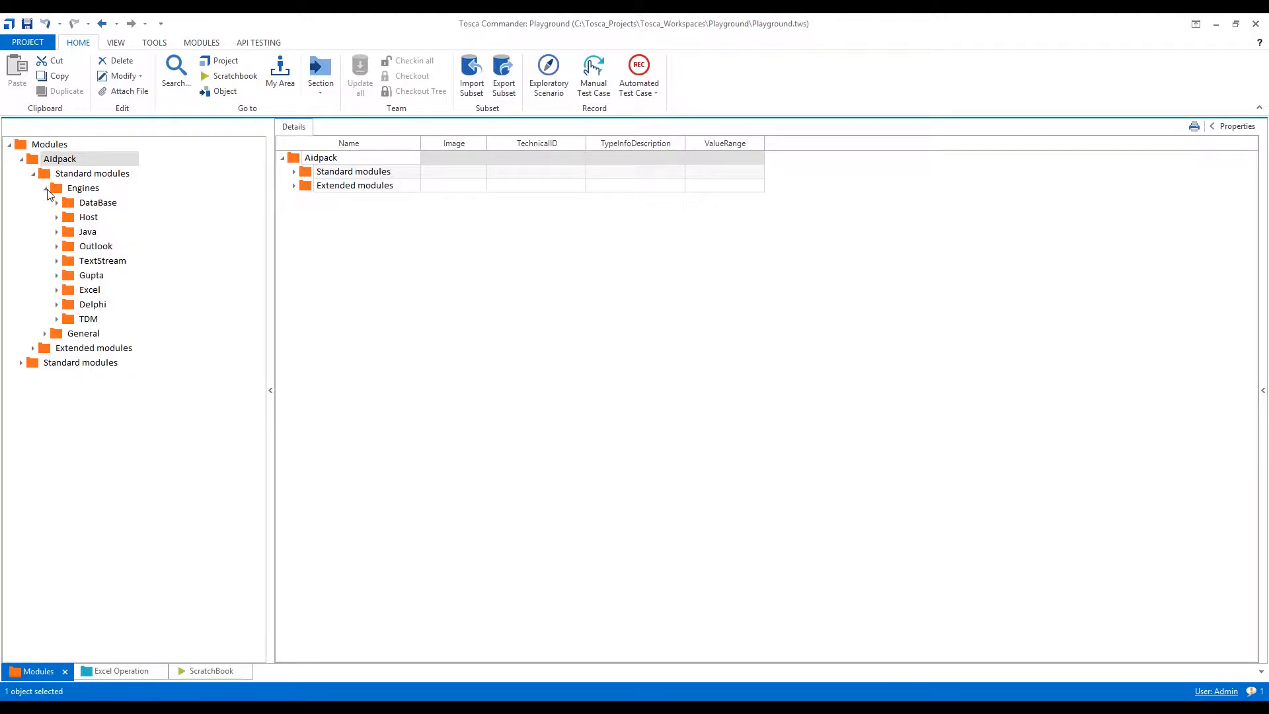
click(57, 289)
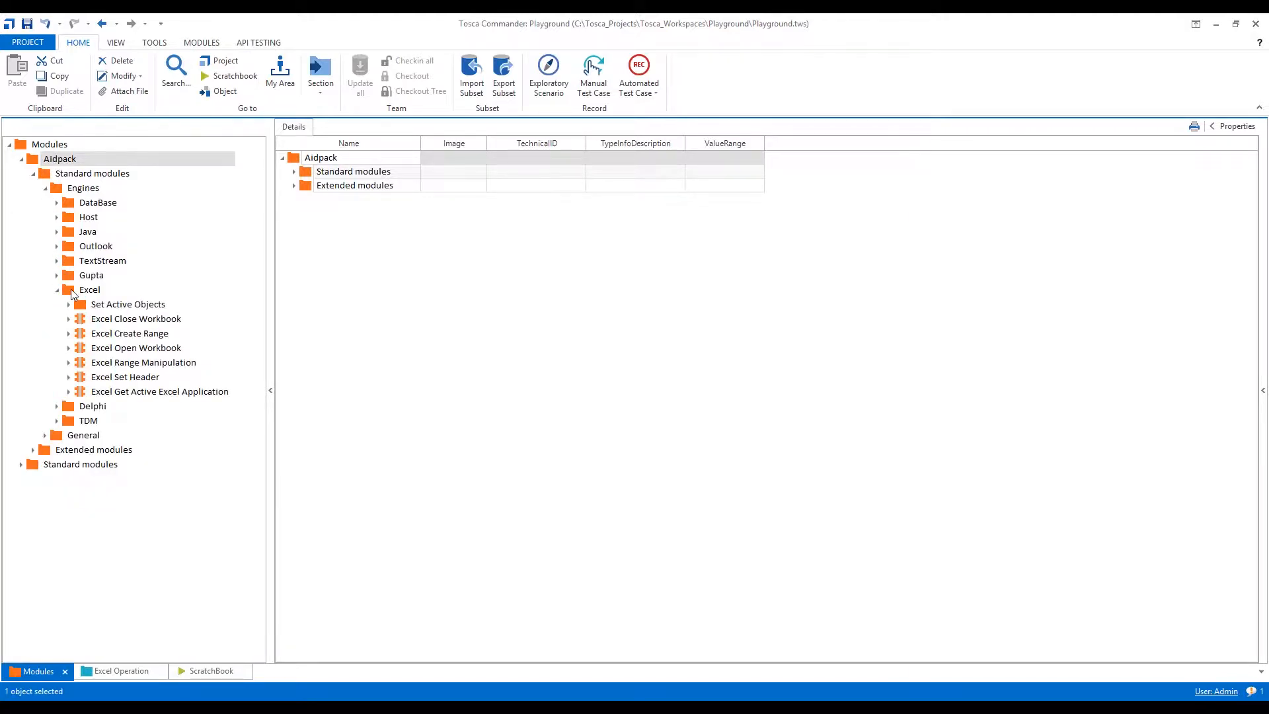
click(74, 291)
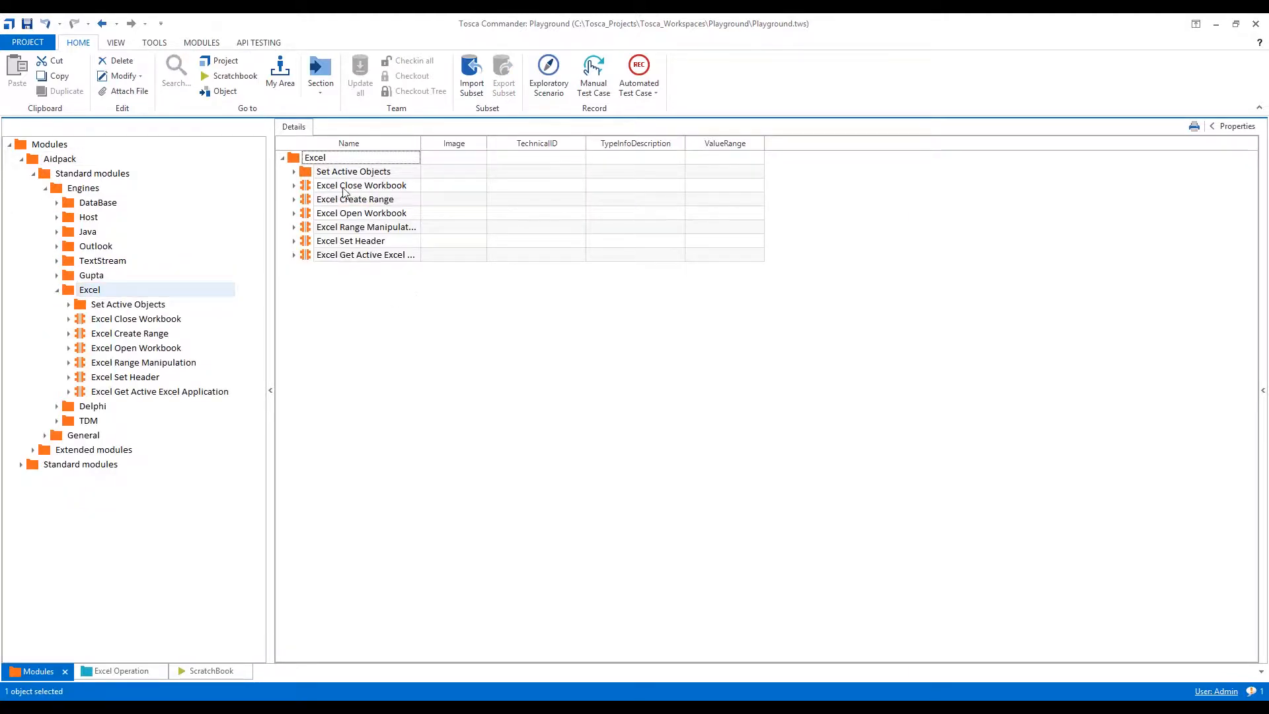
Step: Examine the Excel modules for closing and opening workbooks, creating ranges and manipulating ranges
click(310, 188)
click(308, 200)
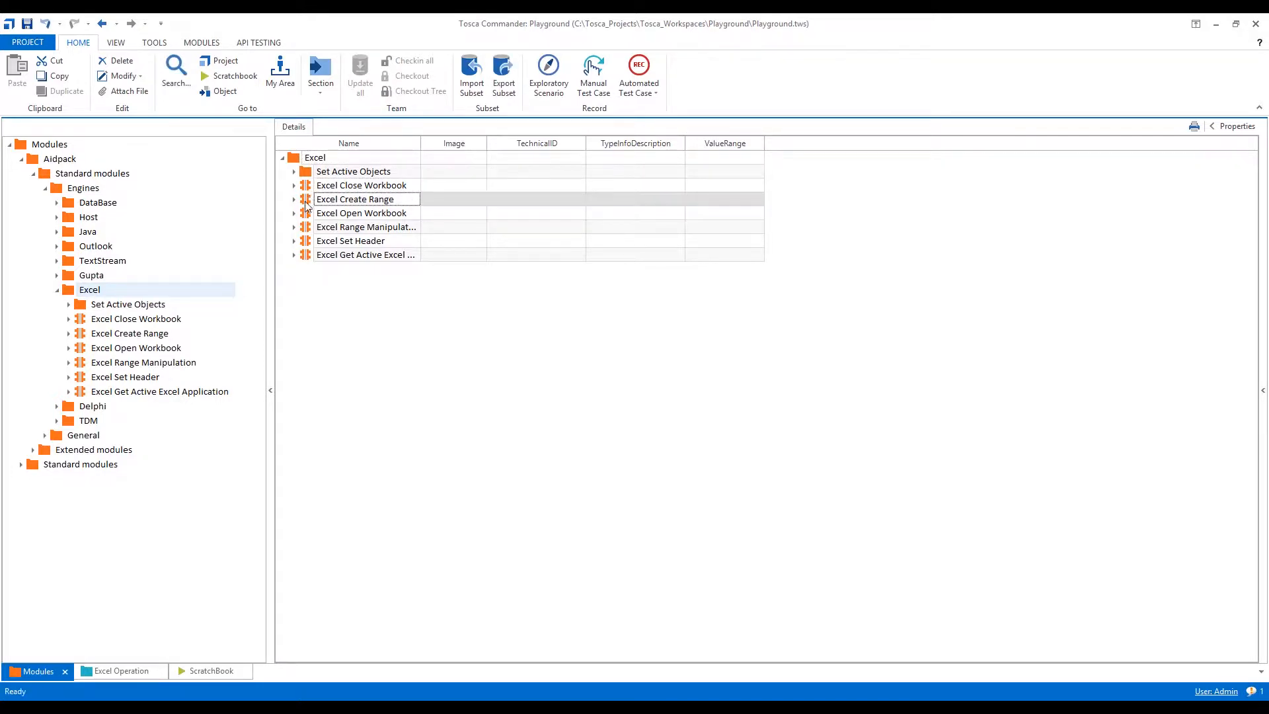
click(306, 214)
click(305, 229)
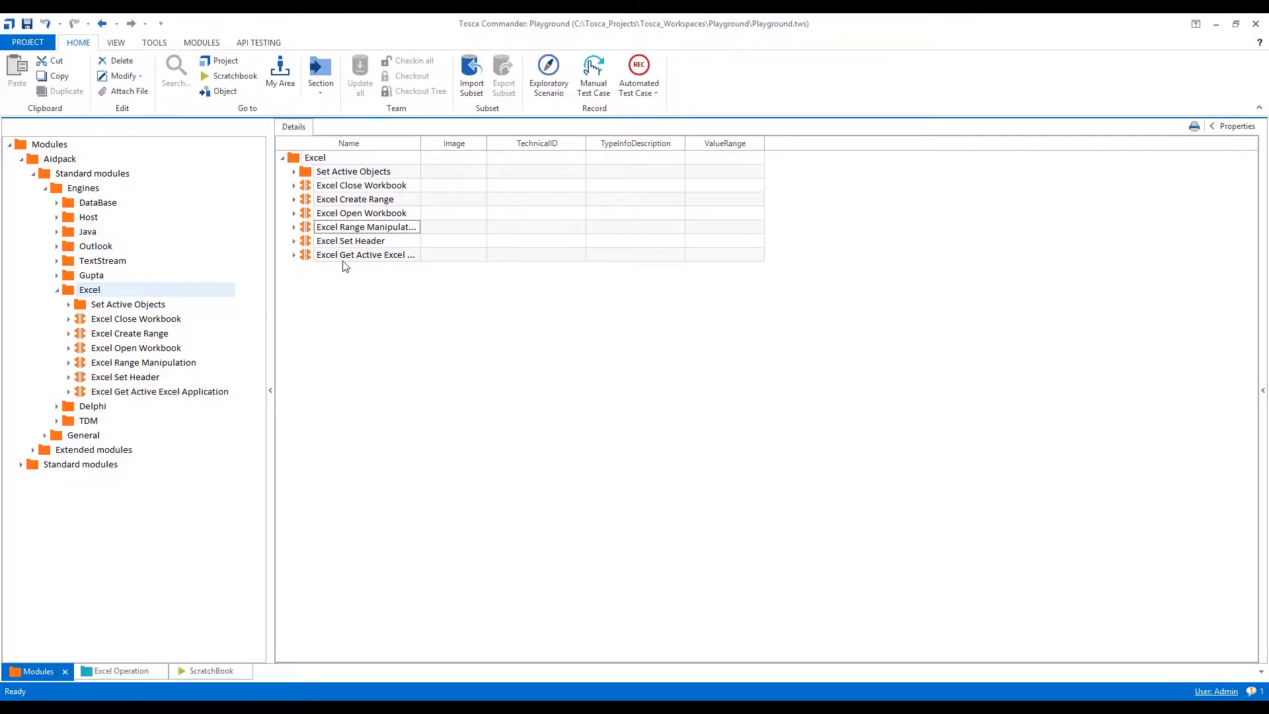
click(310, 214)
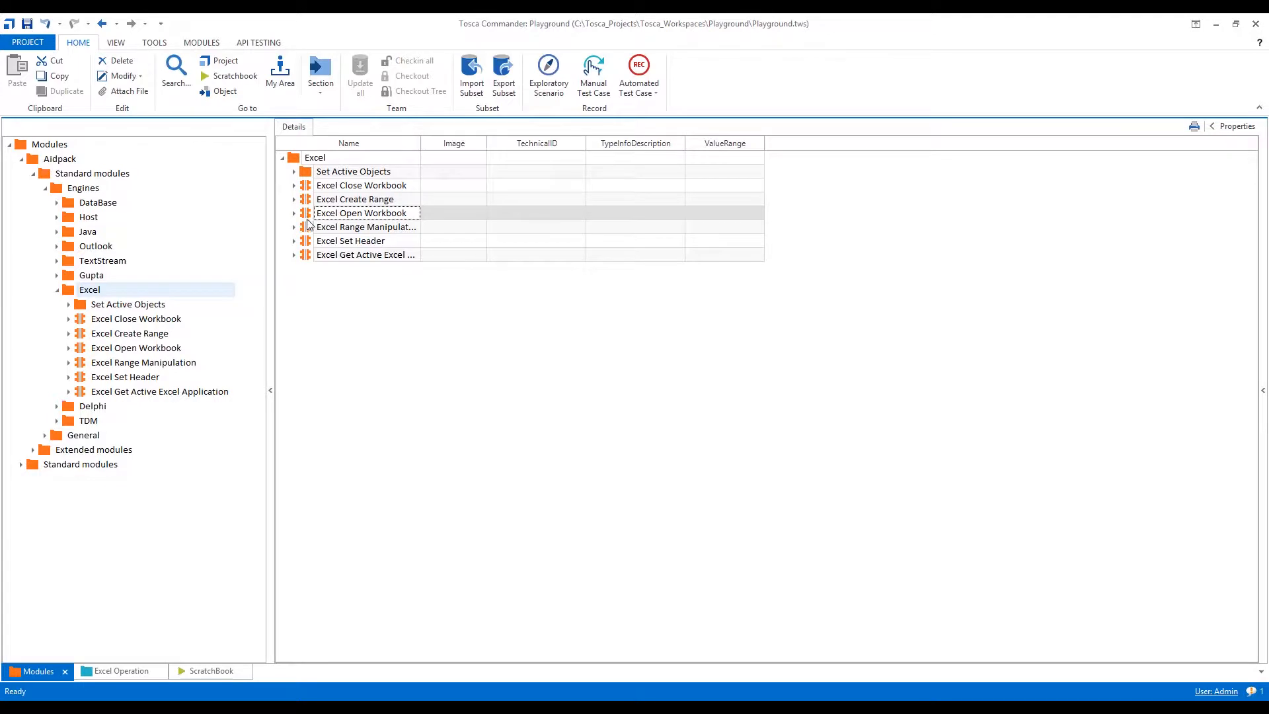
click(309, 230)
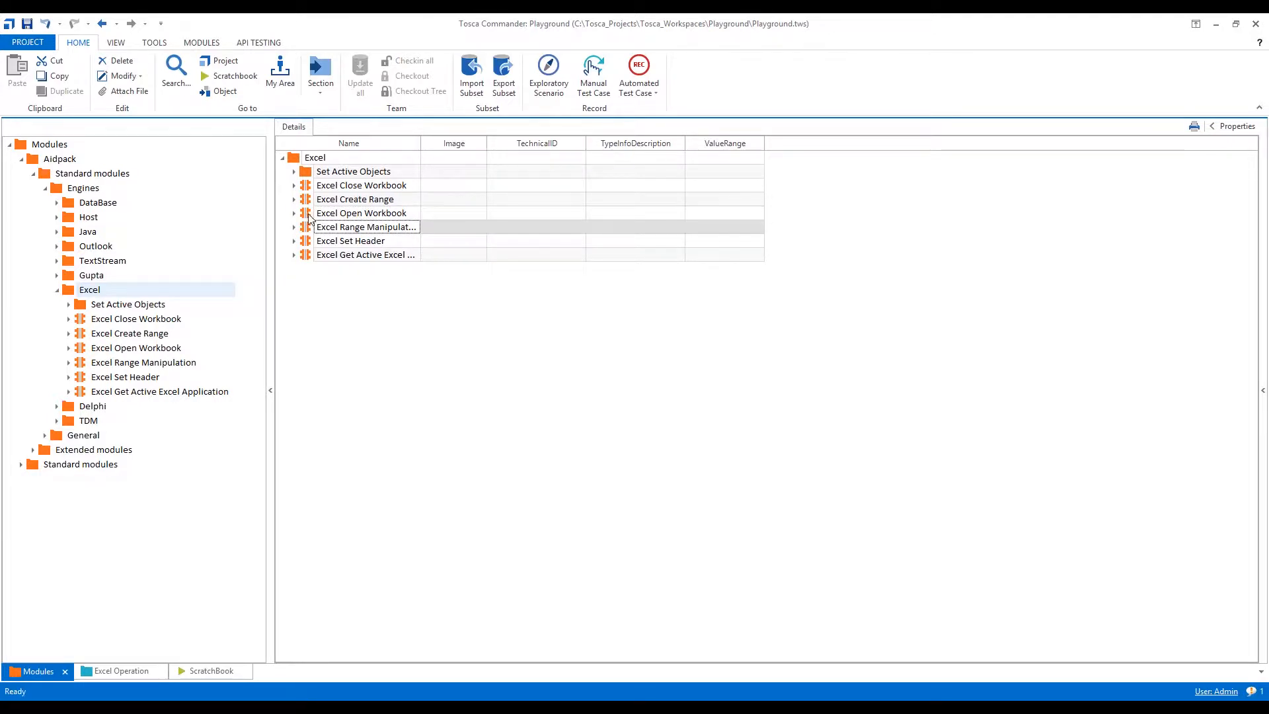
click(311, 188)
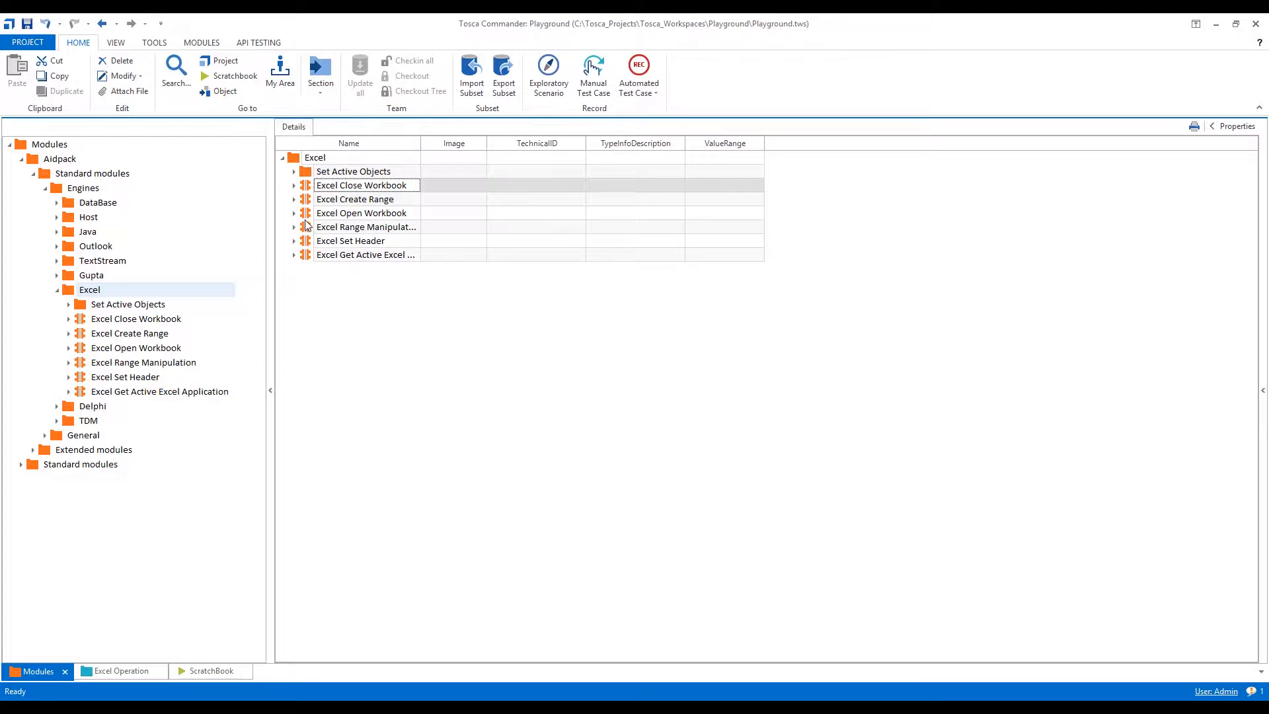
Step: Add the Excel Open Workbook module to the Excel Operation test case and set the test case's WorkState to IN_WORK
click(310, 216)
drag(310, 216, 92, 168)
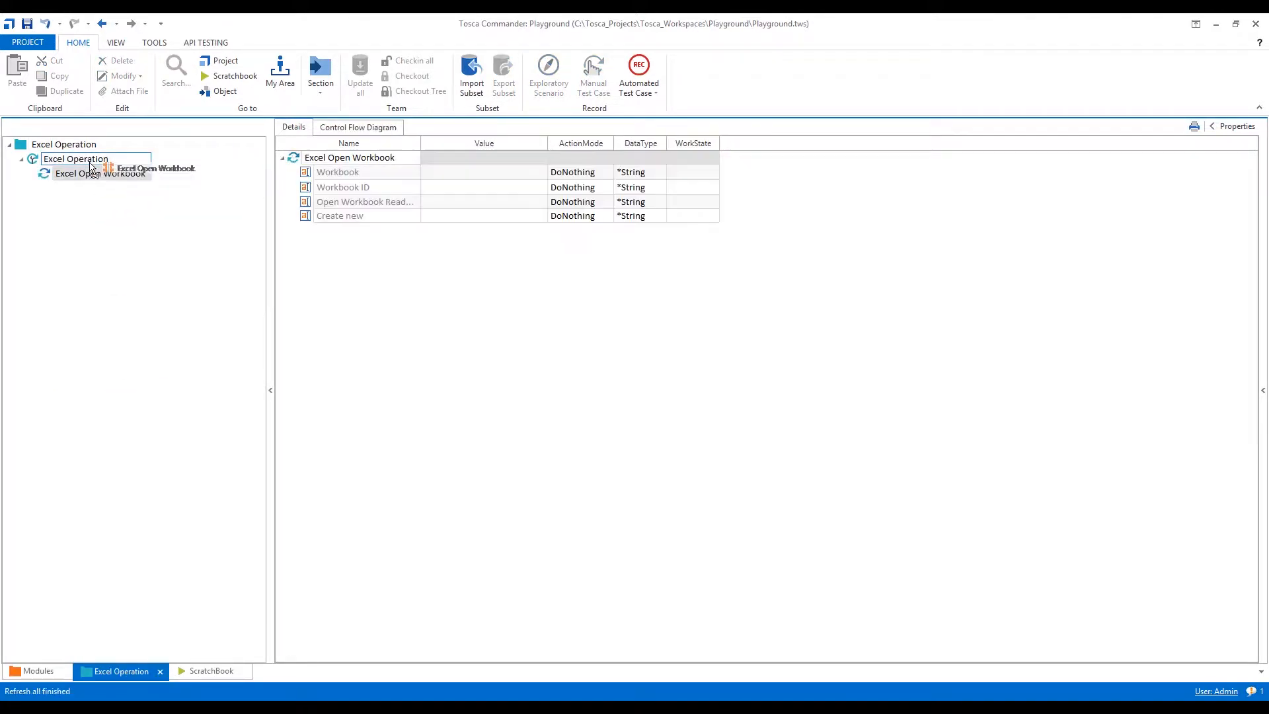
click(66, 159)
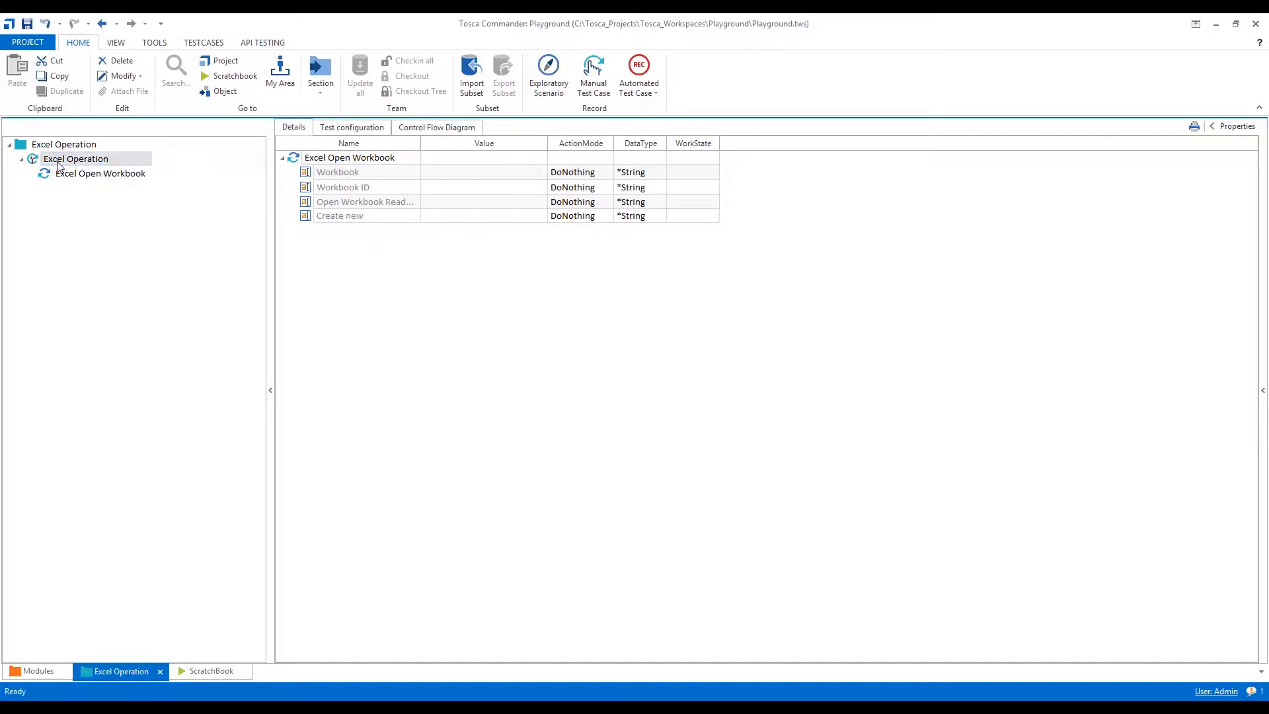
click(708, 160)
click(713, 158)
click(703, 182)
Step: Copy the path of Demo.xlsx on the desktop and enter it as the Workbook value of Excel Open Workbook
click(476, 191)
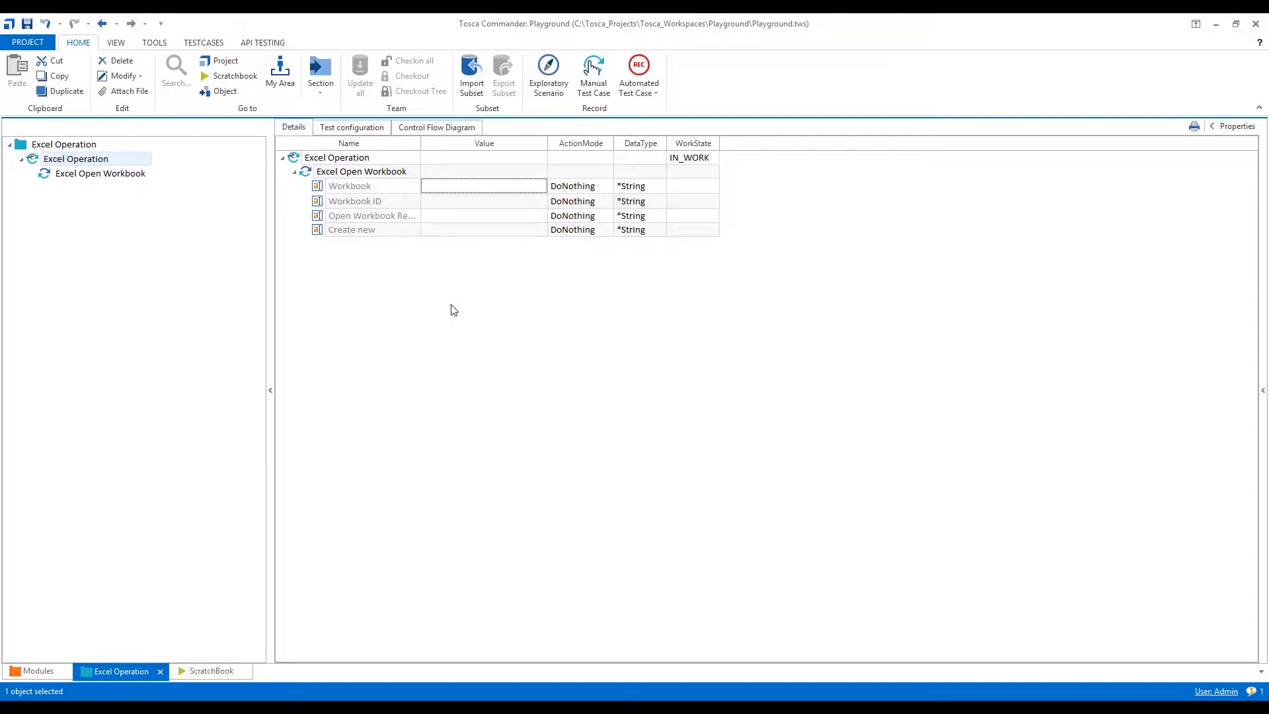
key(super+d)
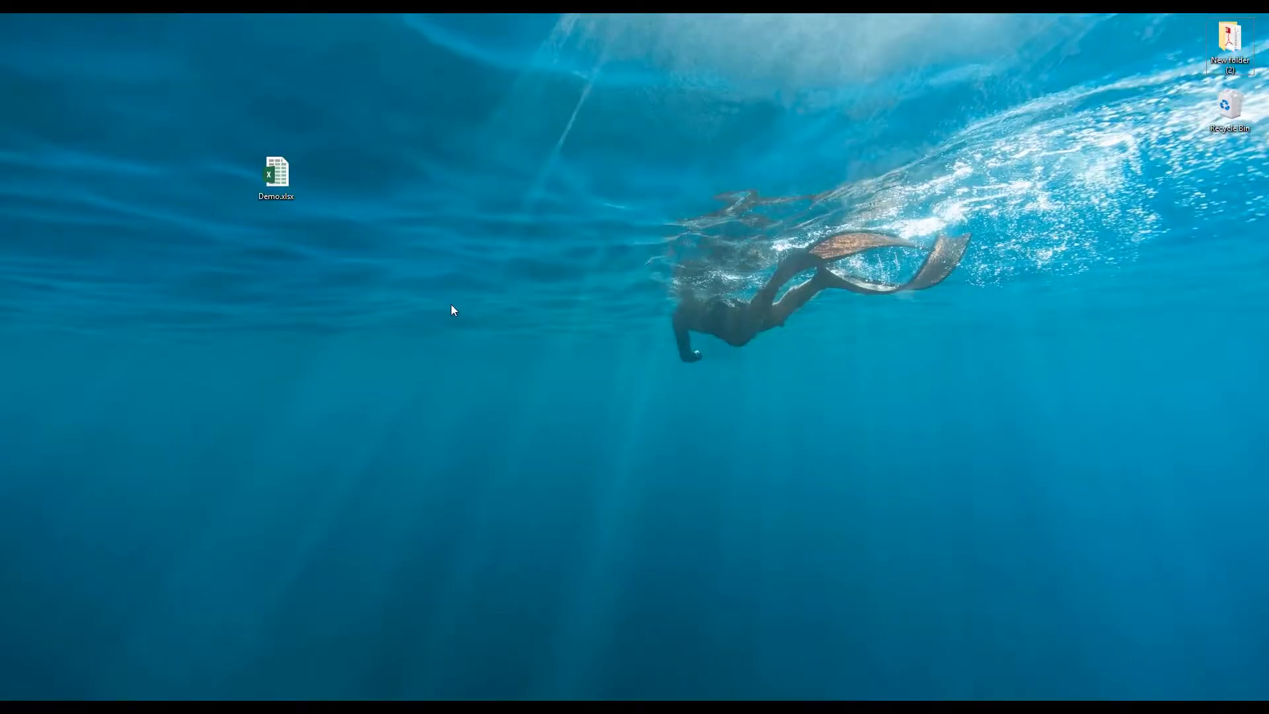
right_click(288, 172)
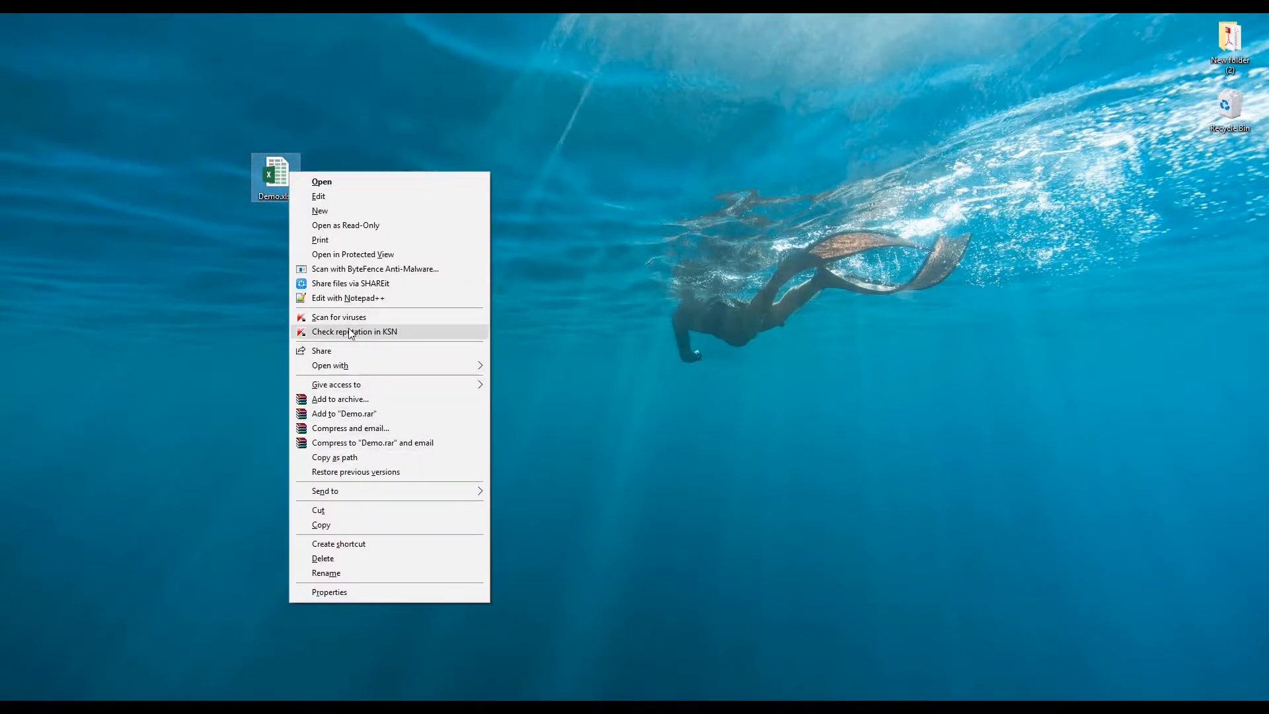
click(350, 461)
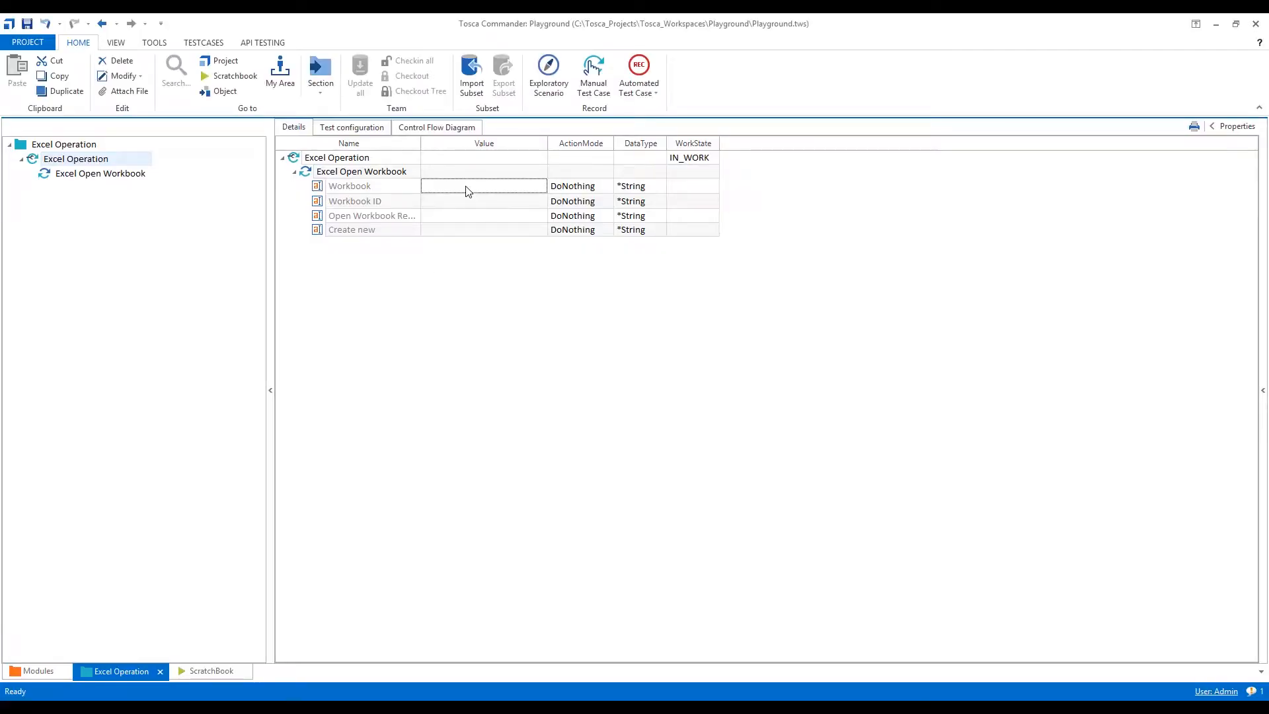
click(466, 186)
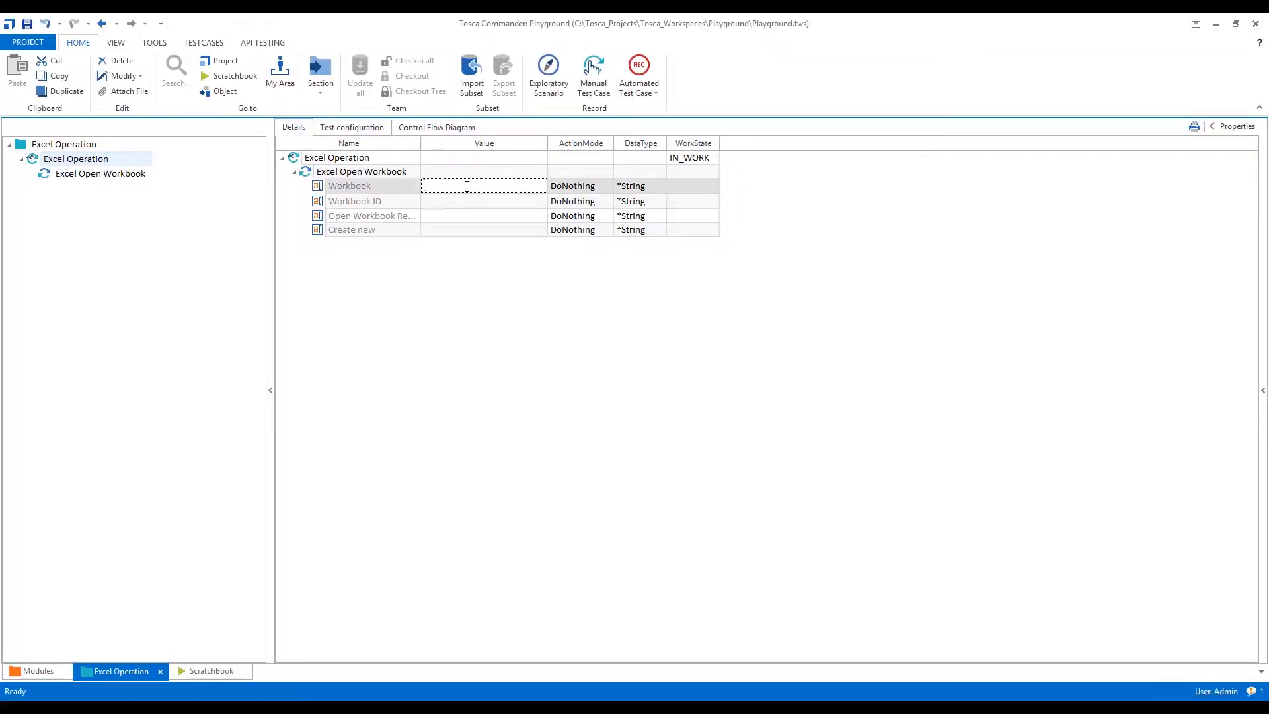
text("C:\Users\vedpa\Desktop\Demo.xlsx")
key(Tab)
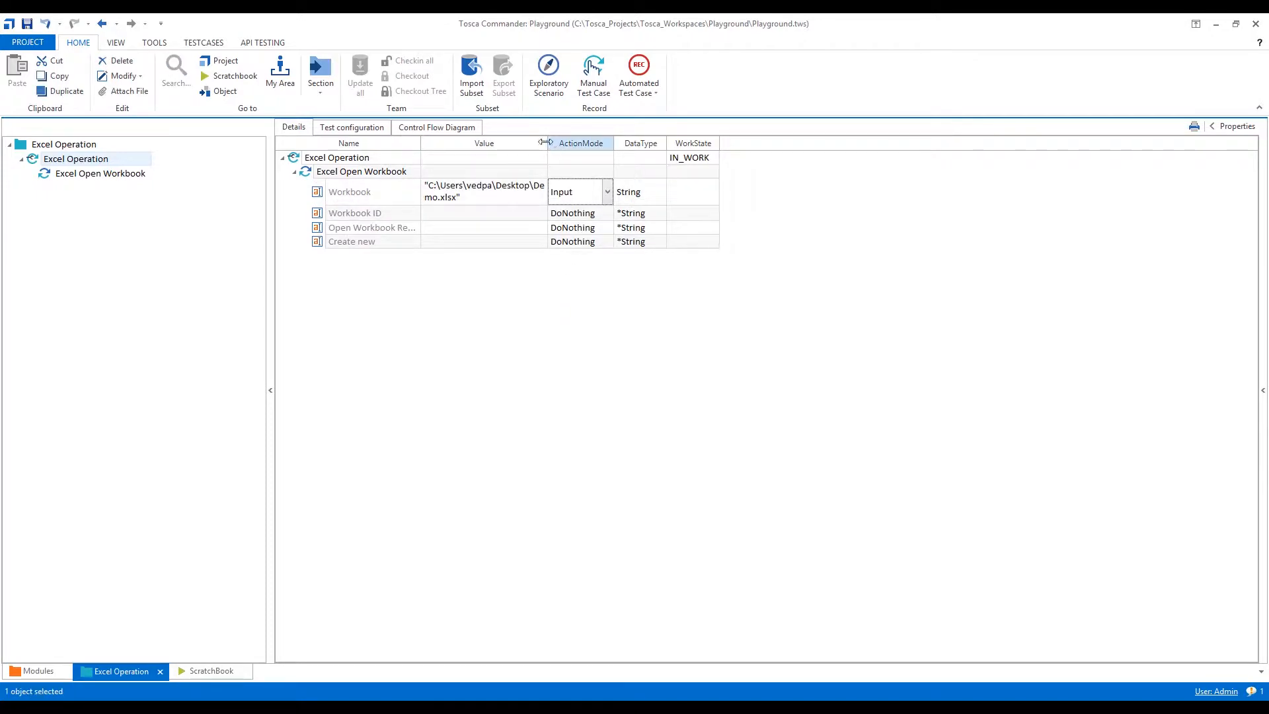
Step: Widen the Value column and remove the quotation marks around the Demo.xlsx path in the Workbook value
drag(548, 144, 631, 144)
click(586, 187)
click(587, 187)
click(592, 188)
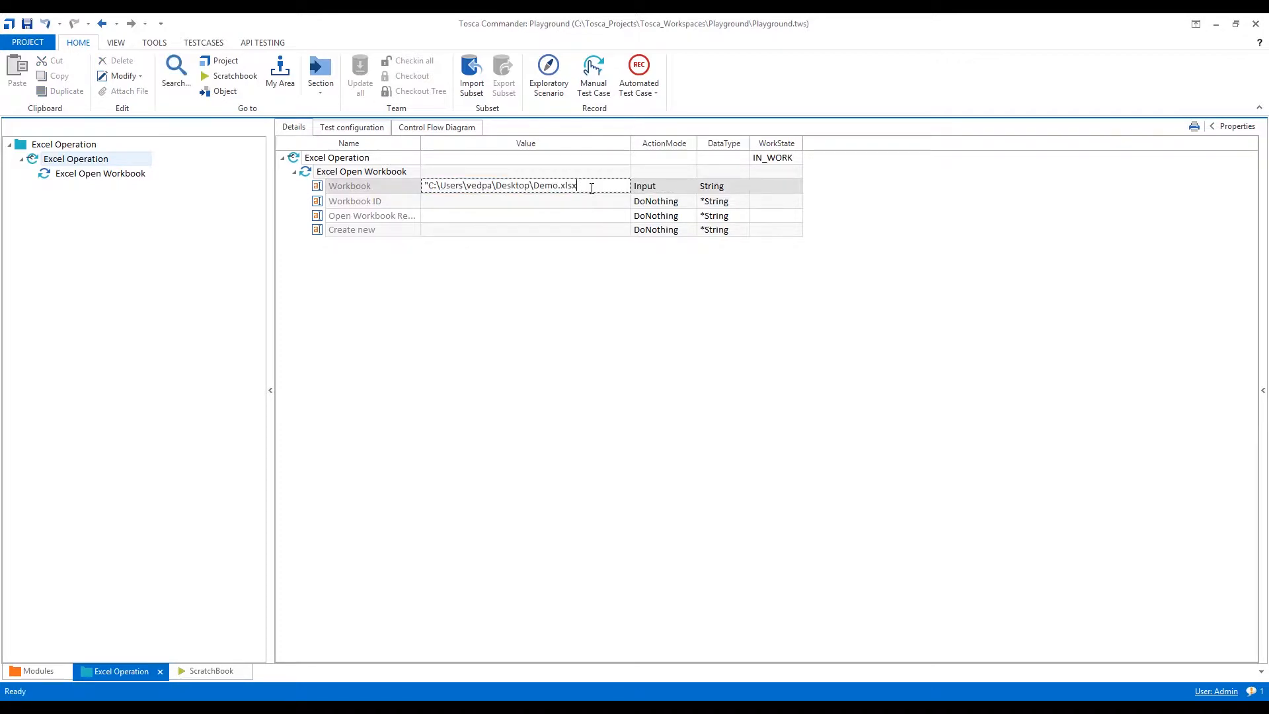
key(Left)
key(Delete)
click(573, 306)
Step: Check the sheet name in the desktop's Demo.xlsx and set the Workbook ID value to Sheet1
click(518, 206)
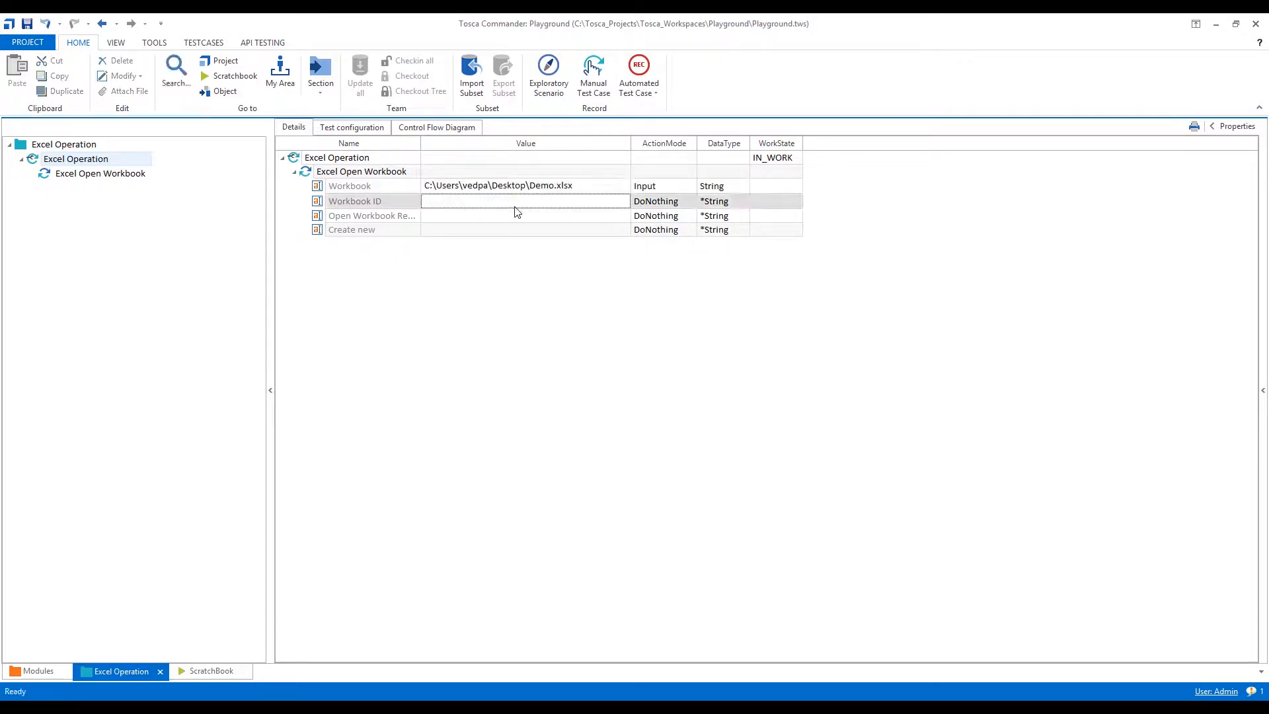
key(super+d)
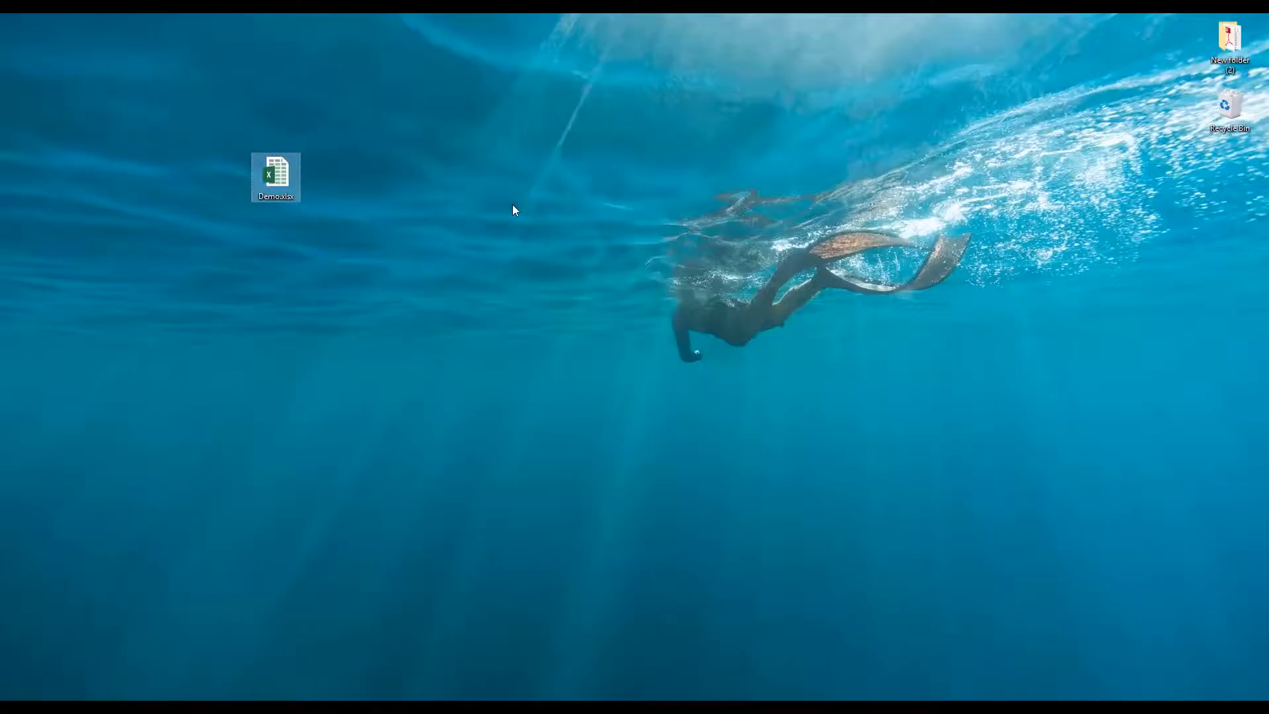
double_click(275, 161)
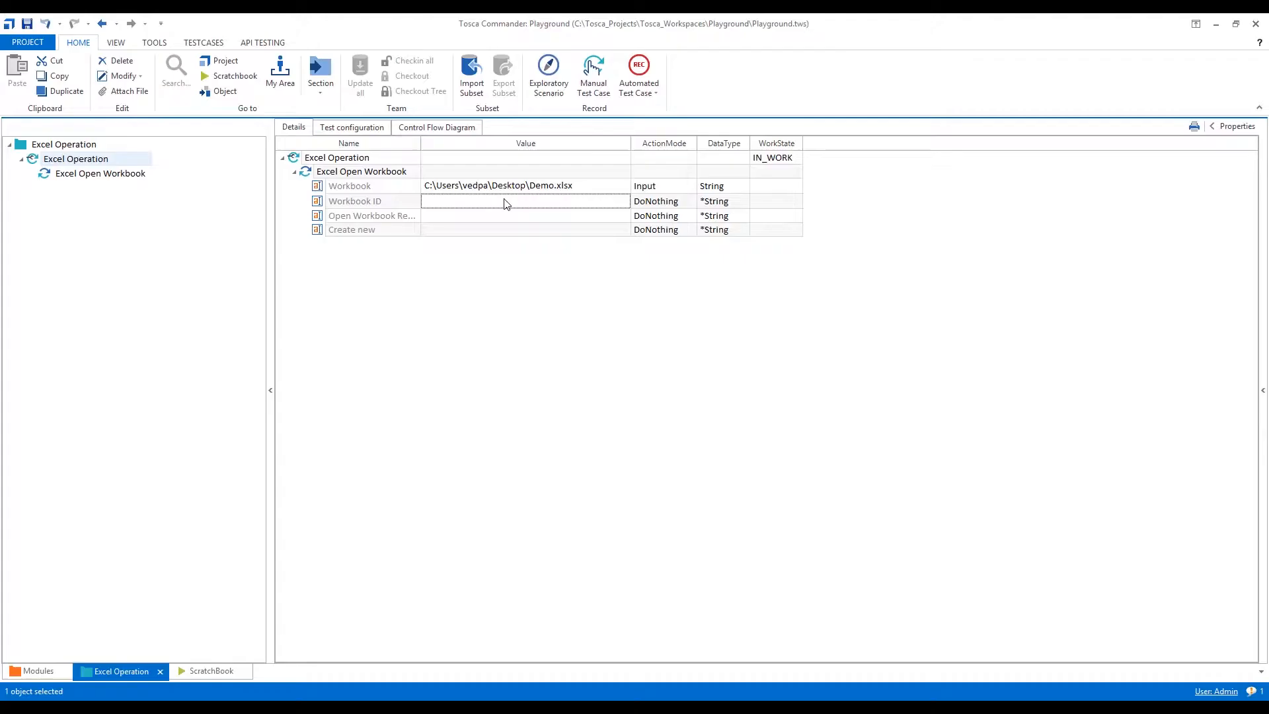
click(505, 201)
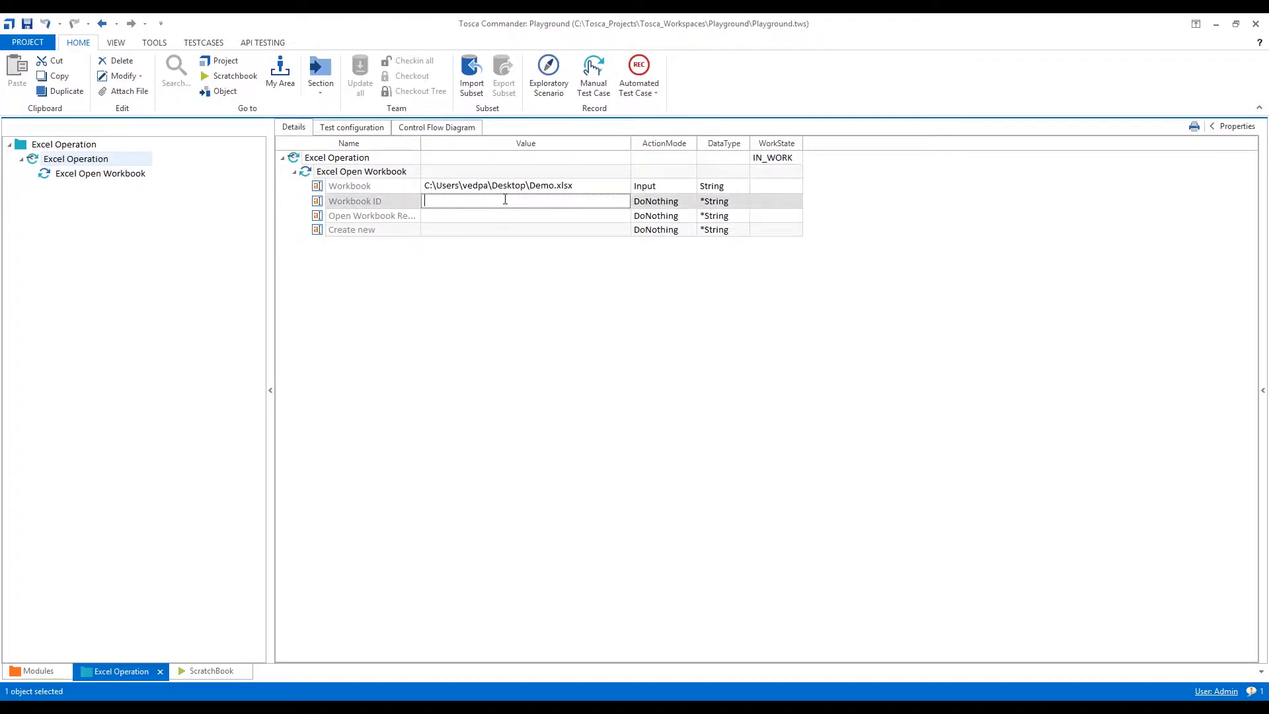
text(Sheet1)
key(Return)
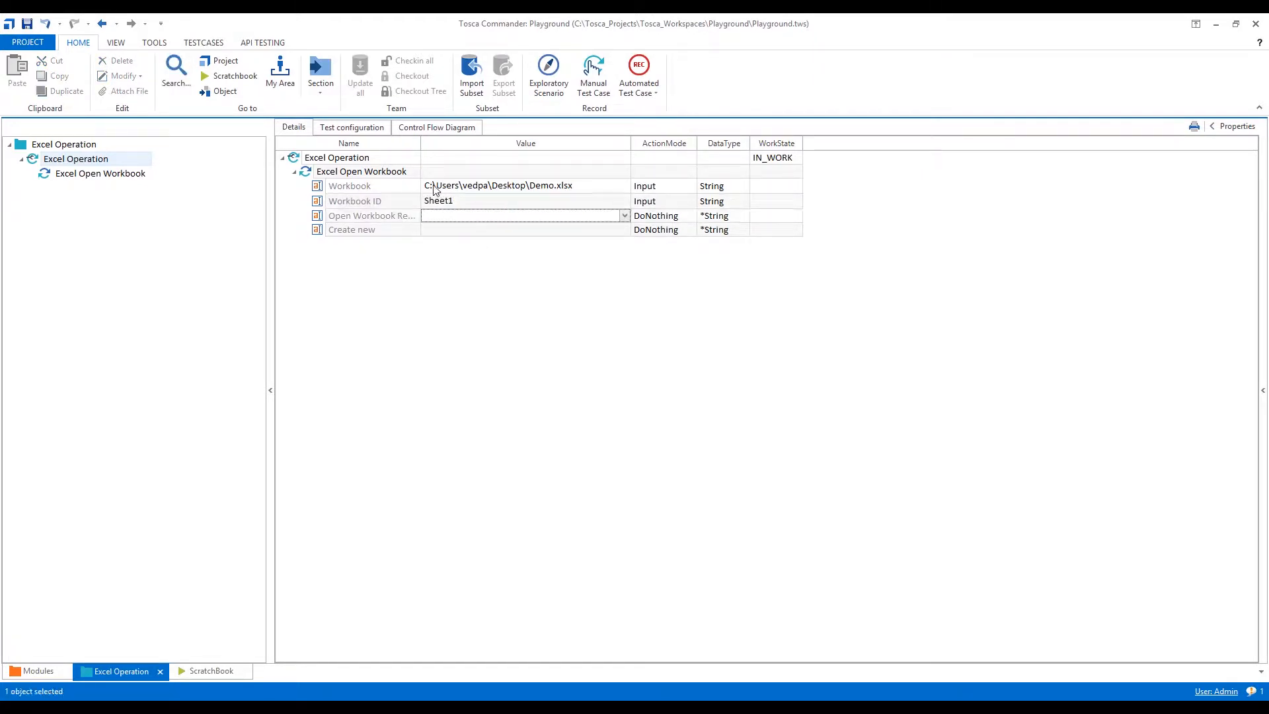
Step: Widen the Name column and examine the optional Open Workbook Readonly and Create new parameters without setting a value
drag(419, 143, 448, 147)
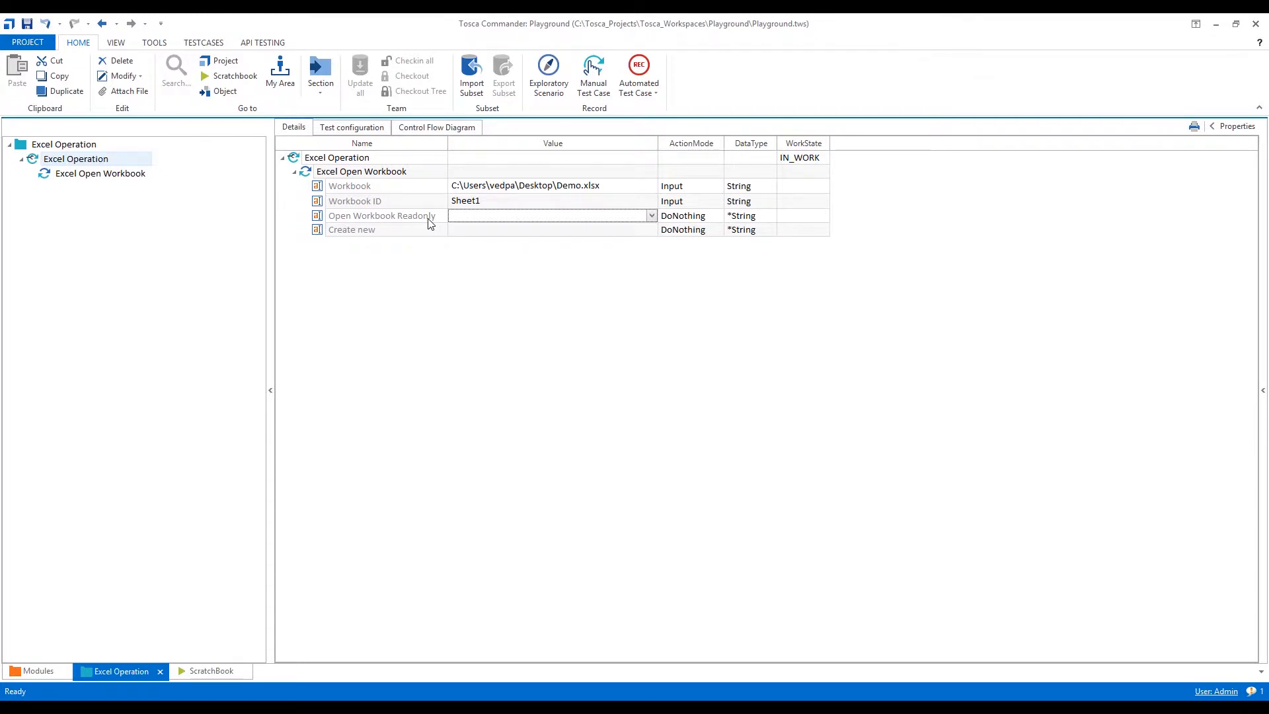
click(652, 218)
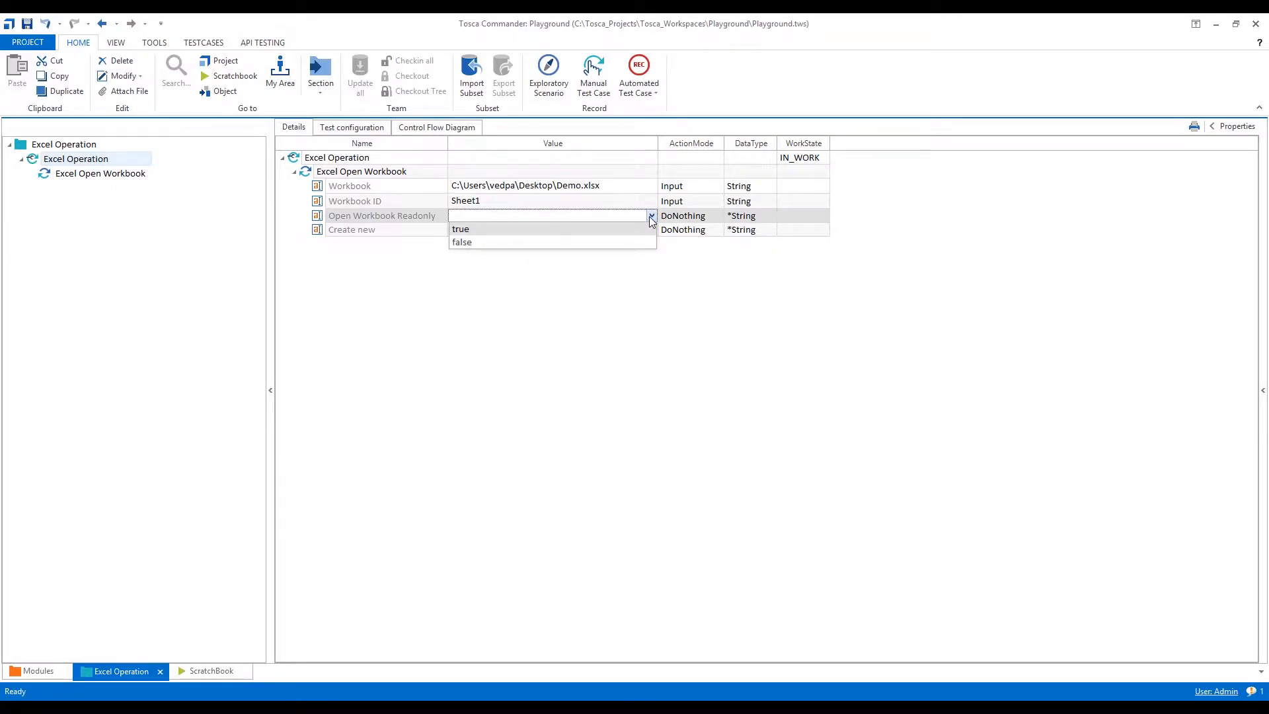
click(694, 271)
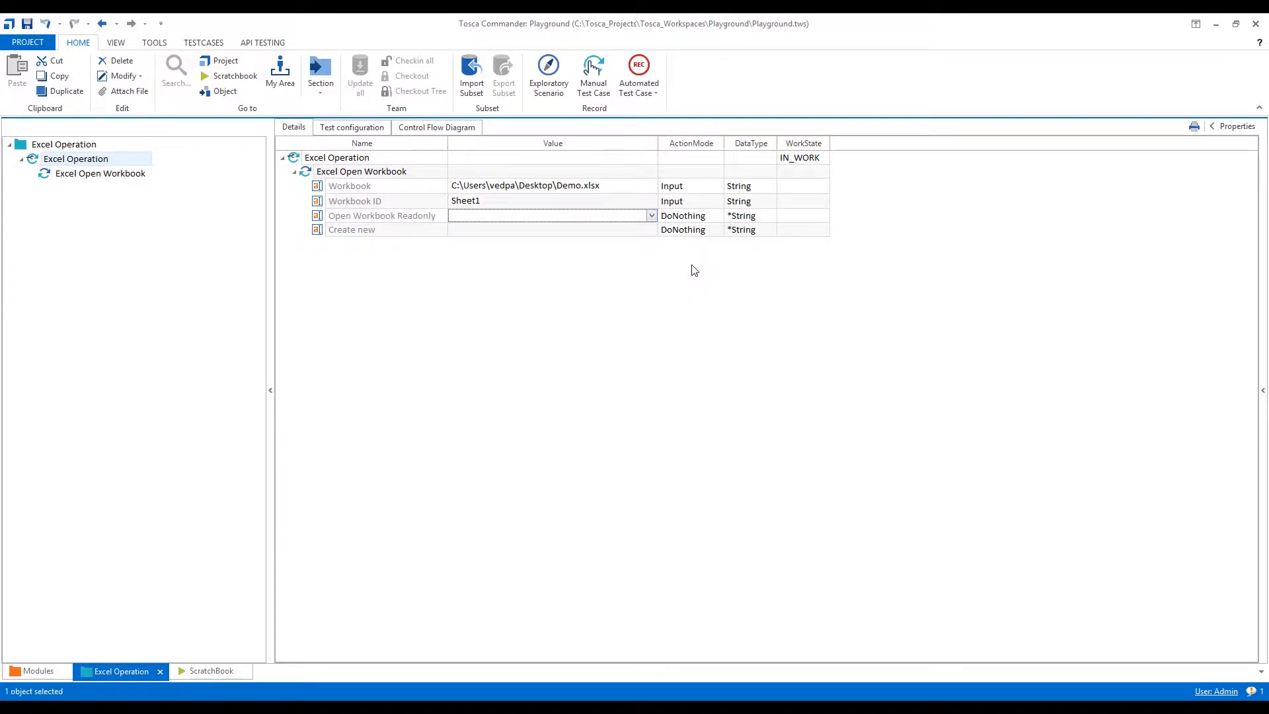
click(640, 231)
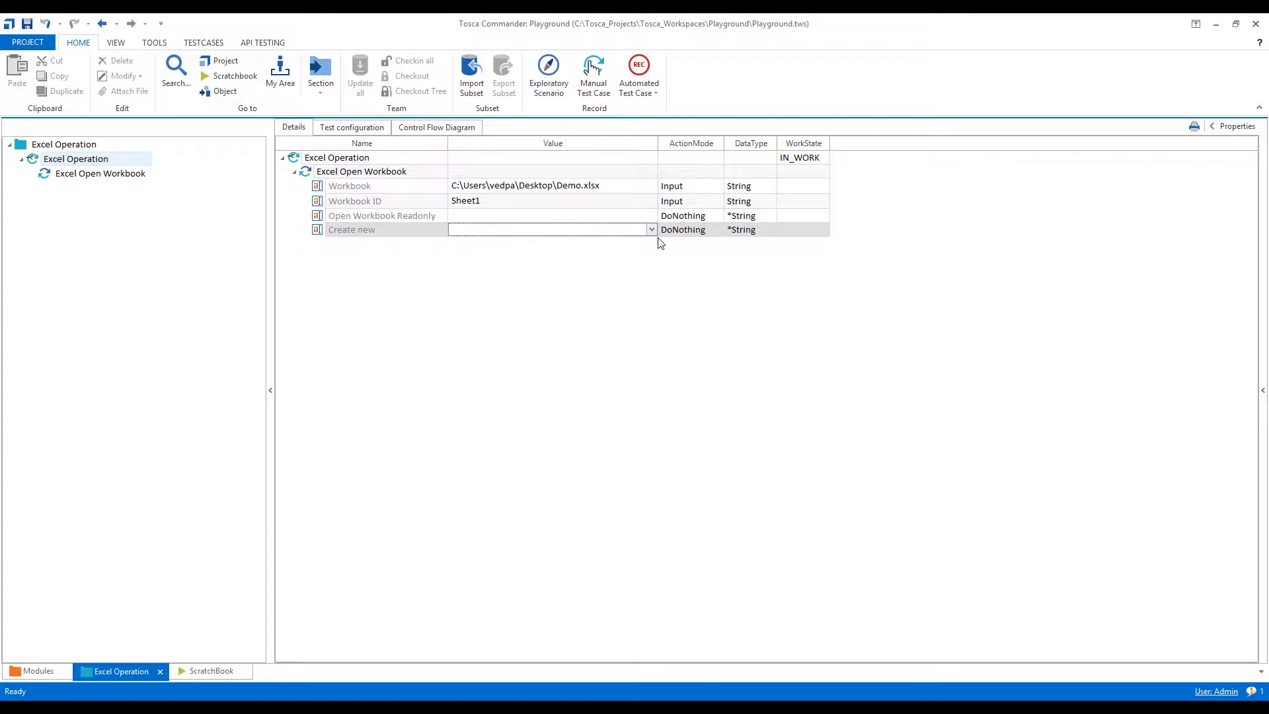
click(159, 476)
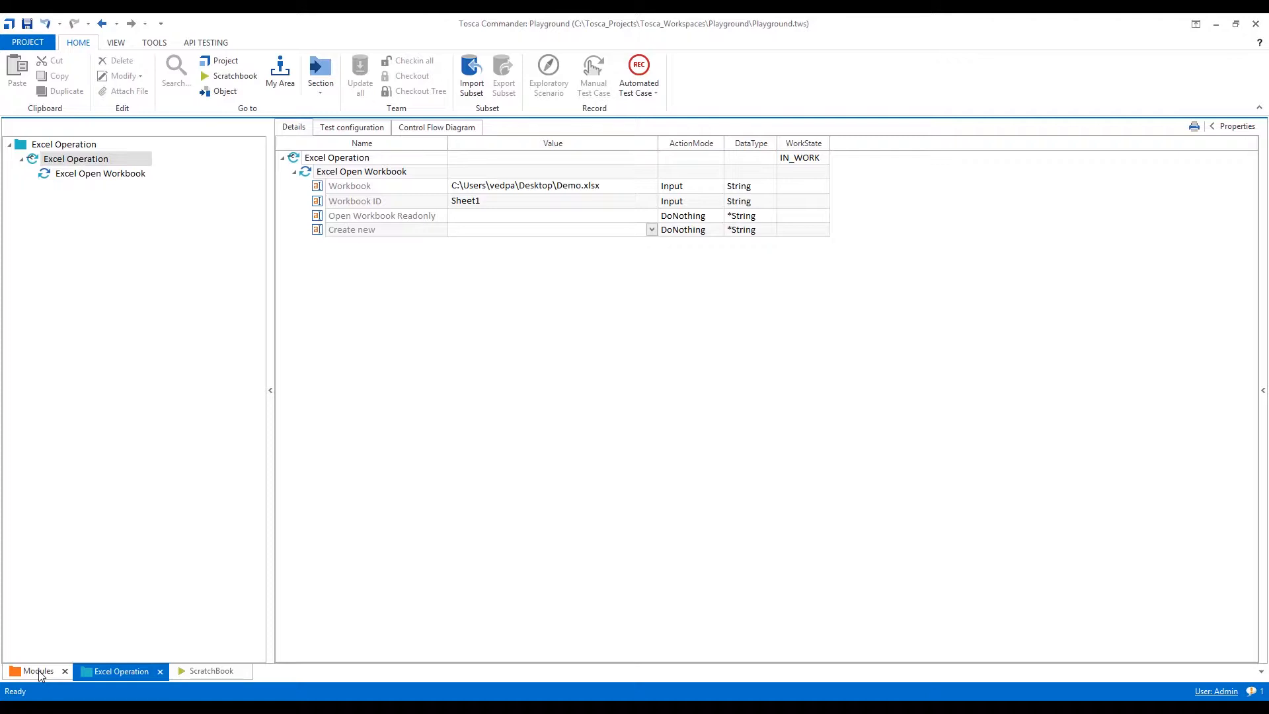
Step: Add the Excel Range Manipulation module to the Excel Operation test case
click(39, 670)
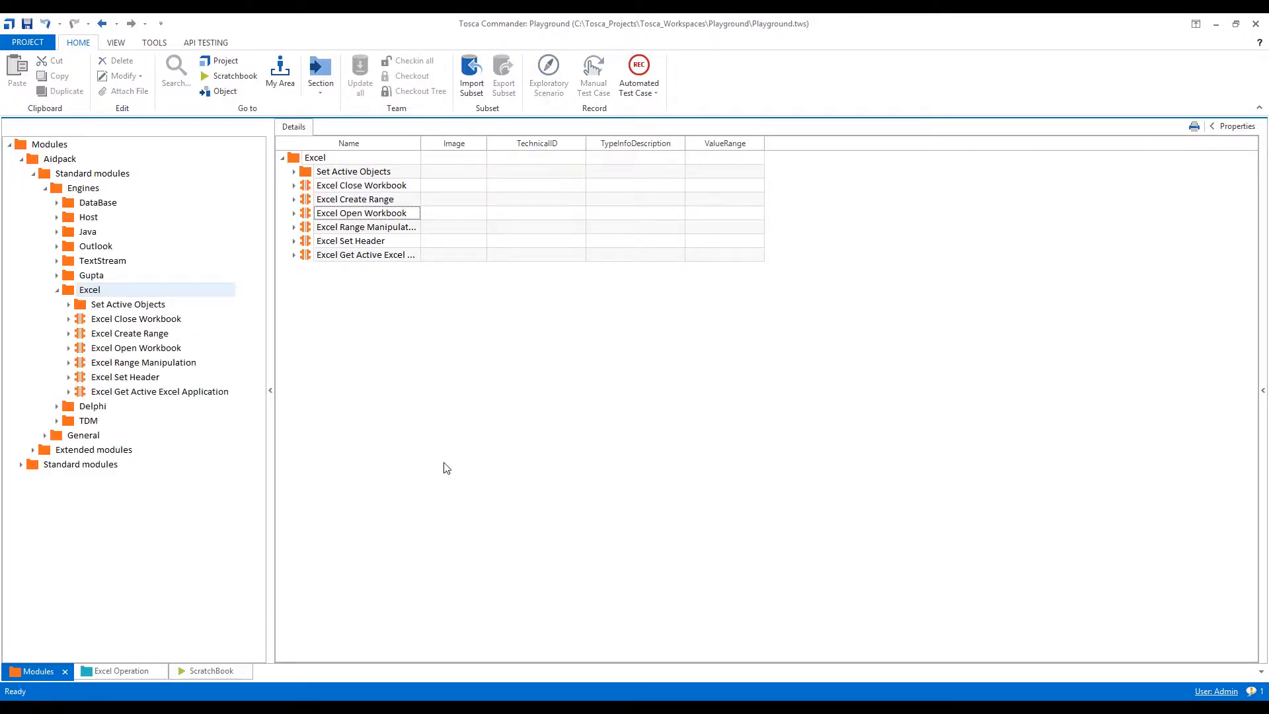
click(310, 227)
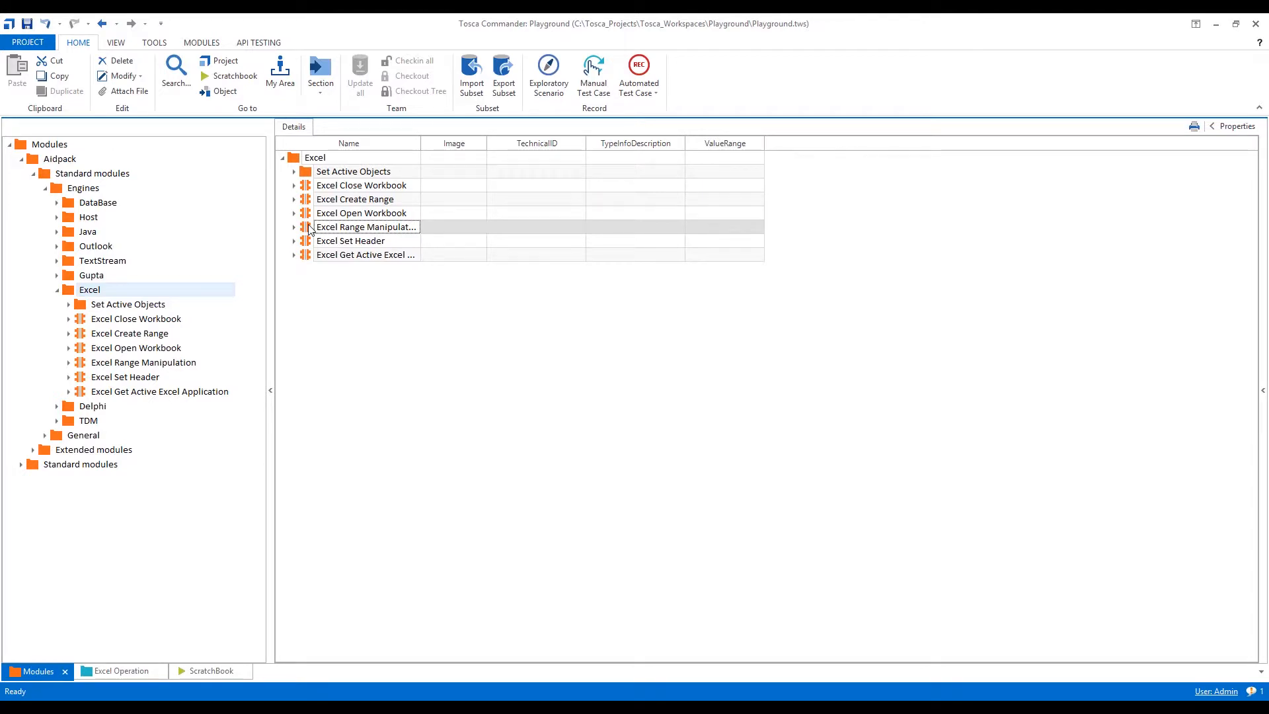
drag(311, 229, 76, 159)
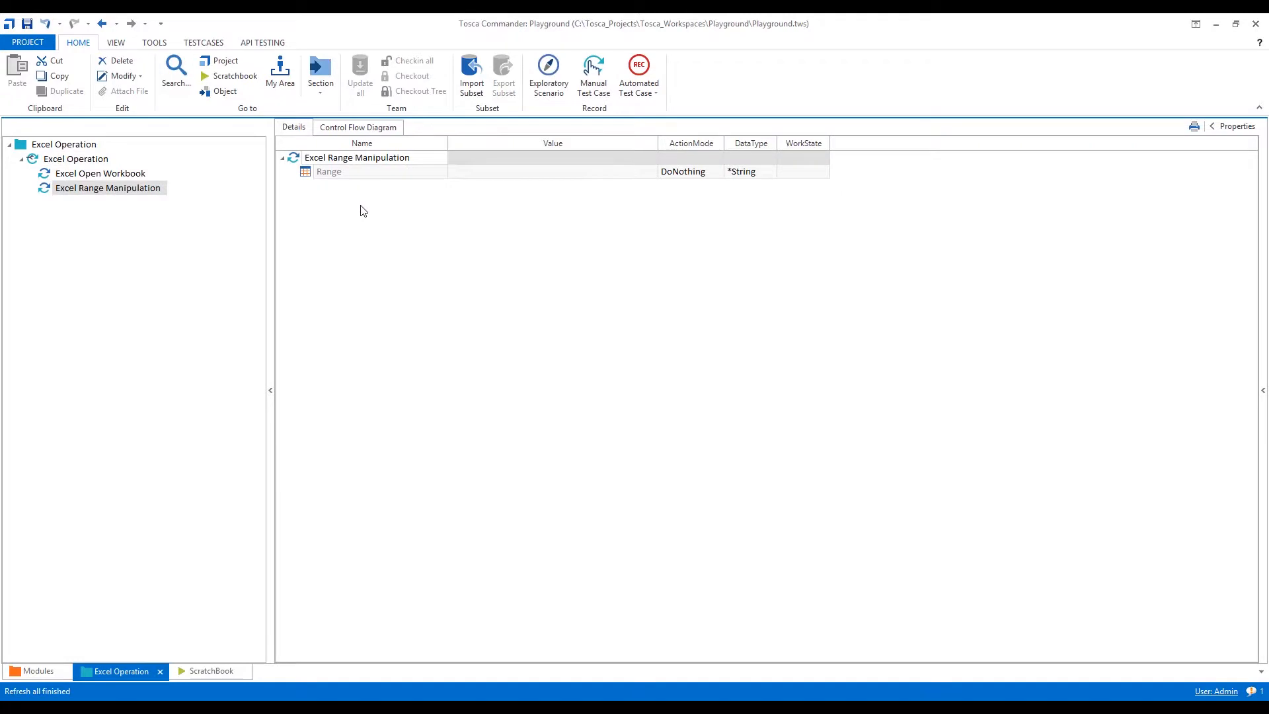
Step: Set the ActionMode of Range in Excel Range Manipulation to Input
click(678, 173)
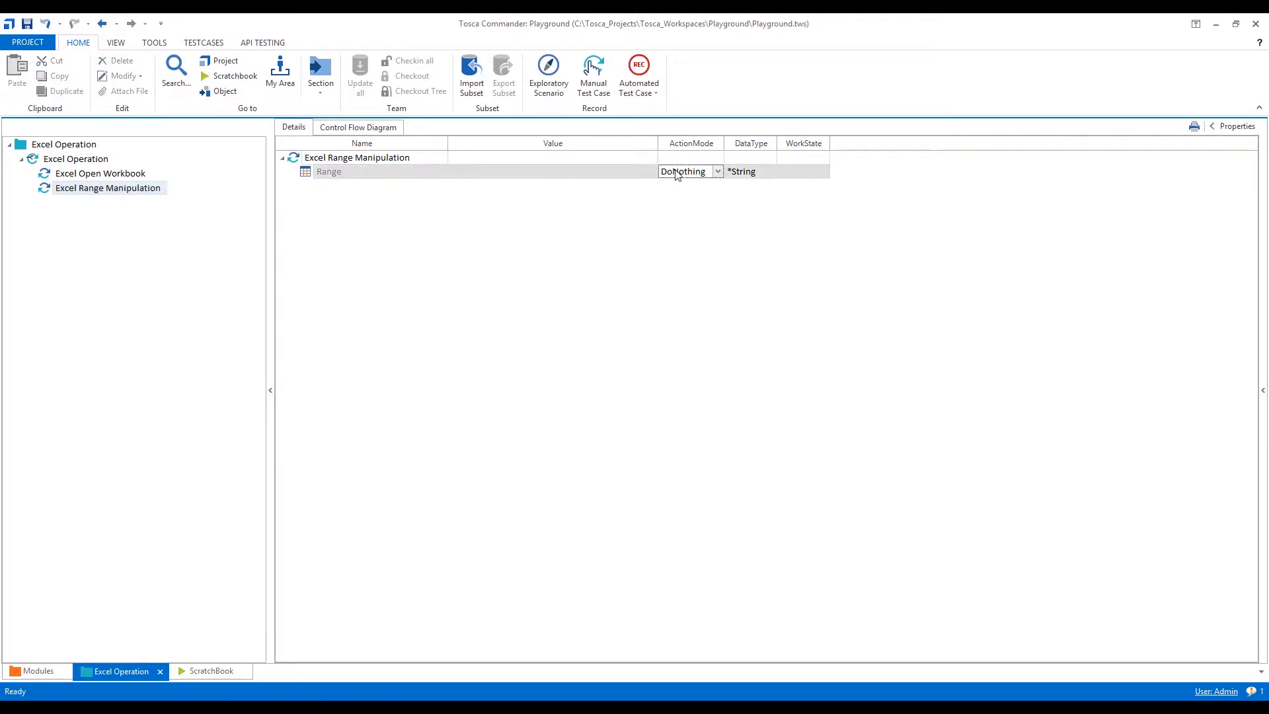
text(i)
click(715, 283)
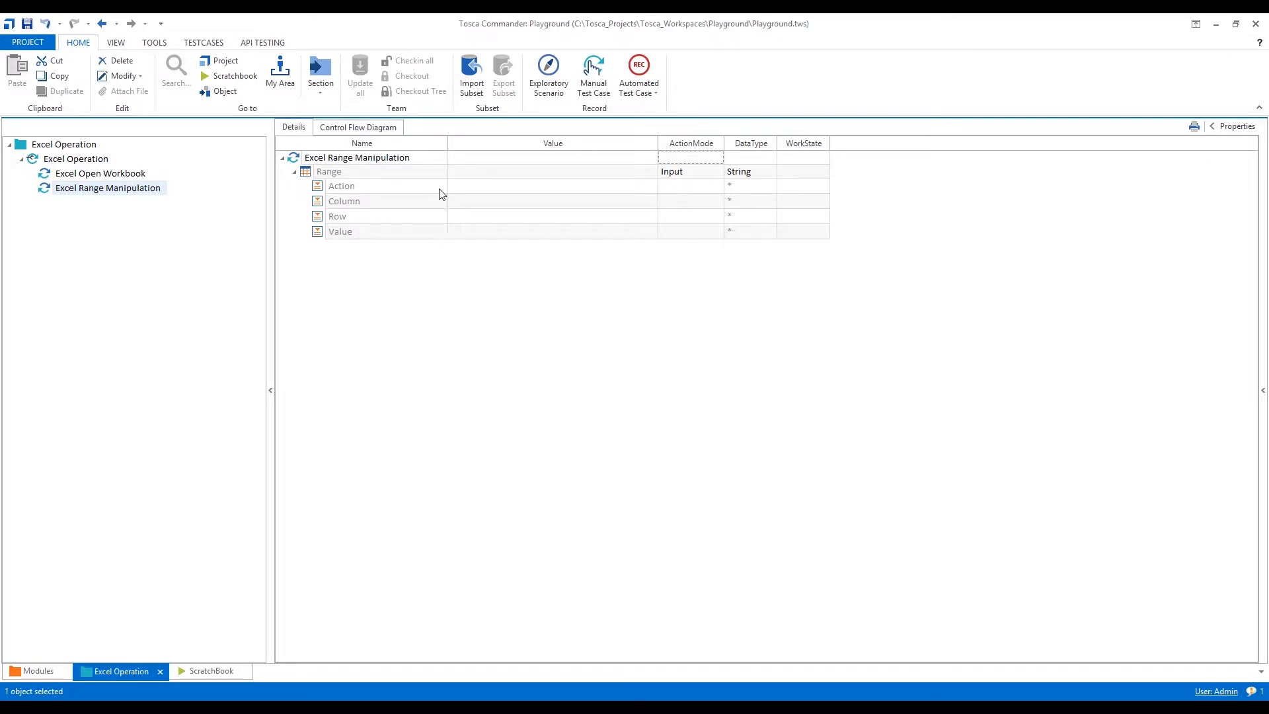
Step: Change the ActionMode of Range in Excel Range Manipulation to Buffer
click(470, 190)
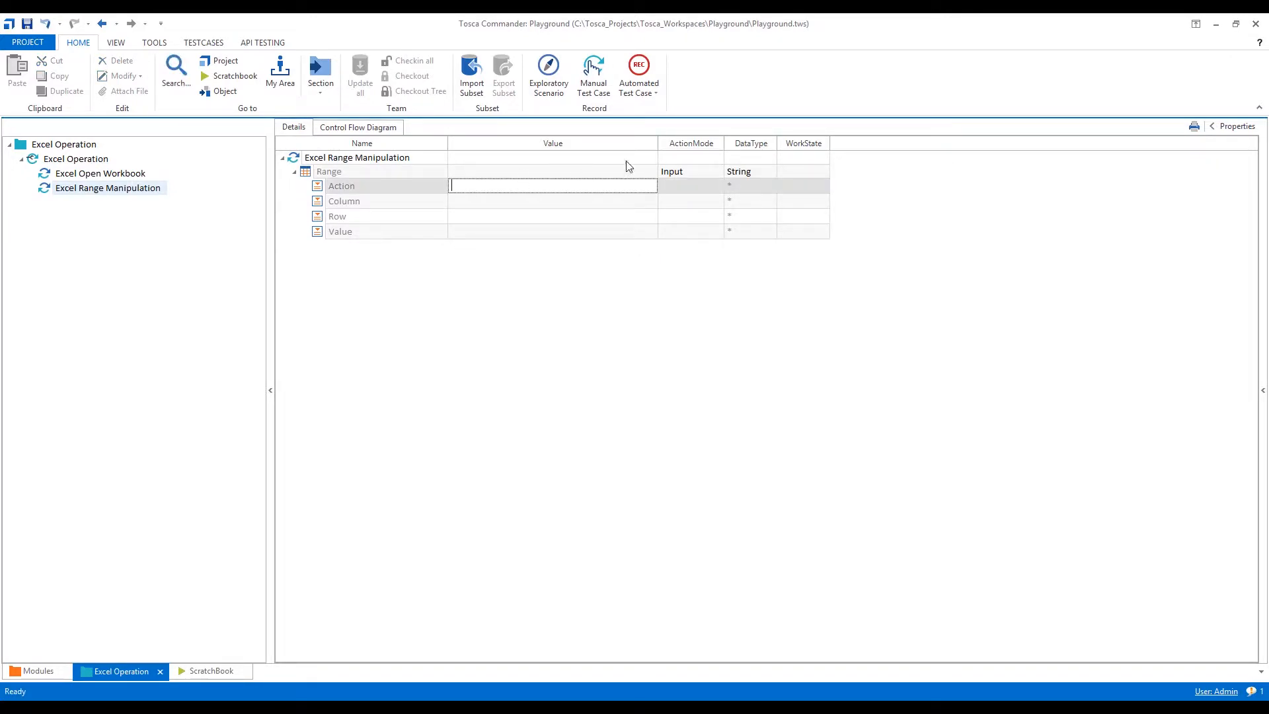
click(700, 176)
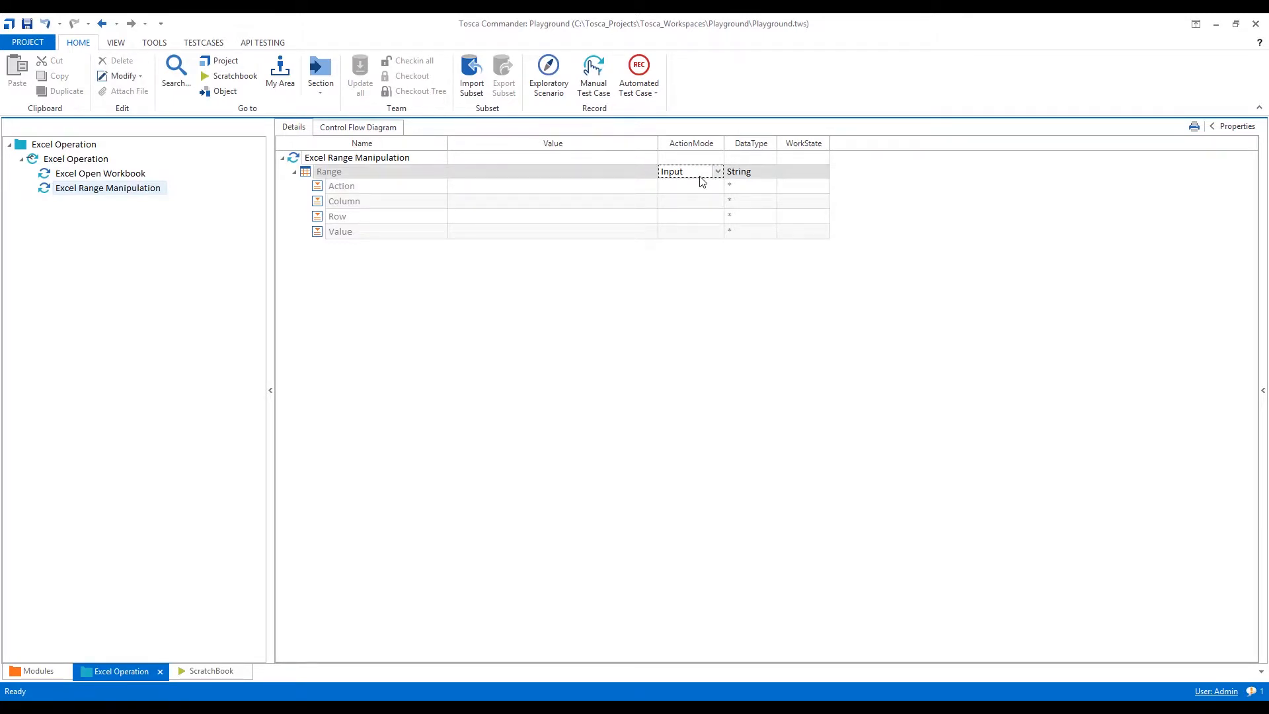
click(714, 175)
click(719, 173)
click(719, 173)
click(690, 238)
Step: Set the Action value of Range to the buffer name DemoExcelBuffer
click(565, 185)
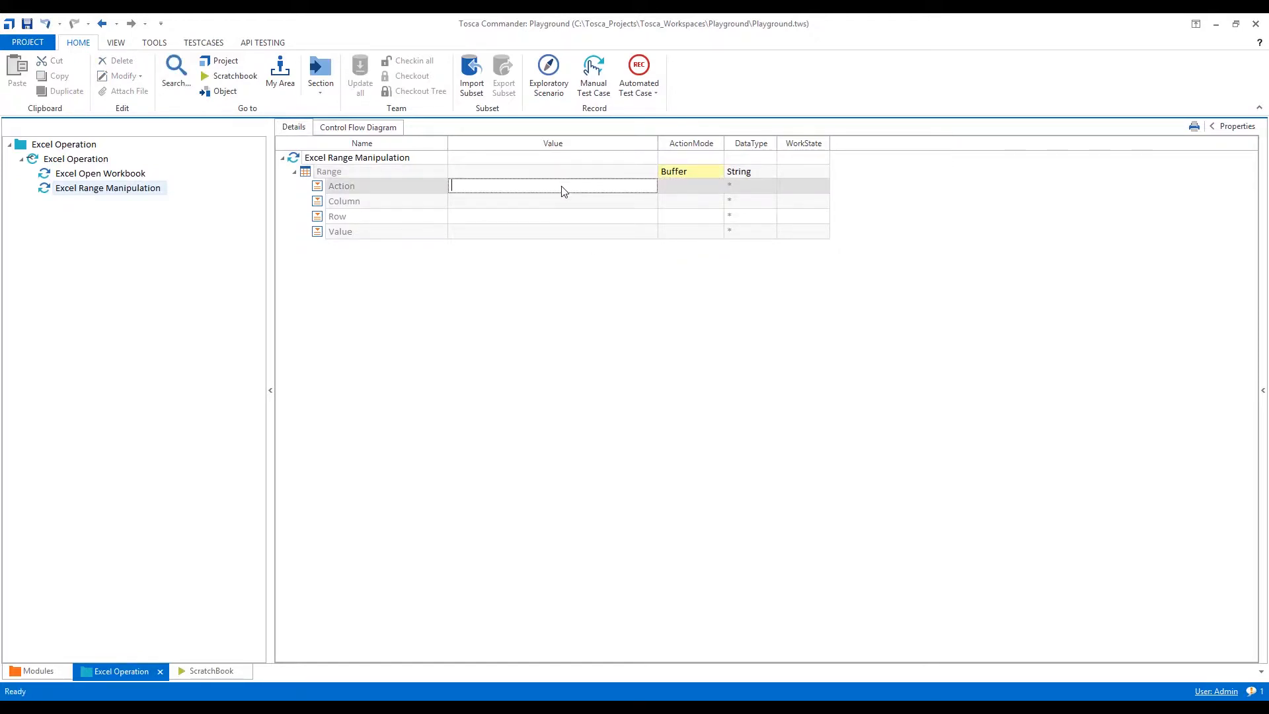
text(Sheet1!A1:B2)
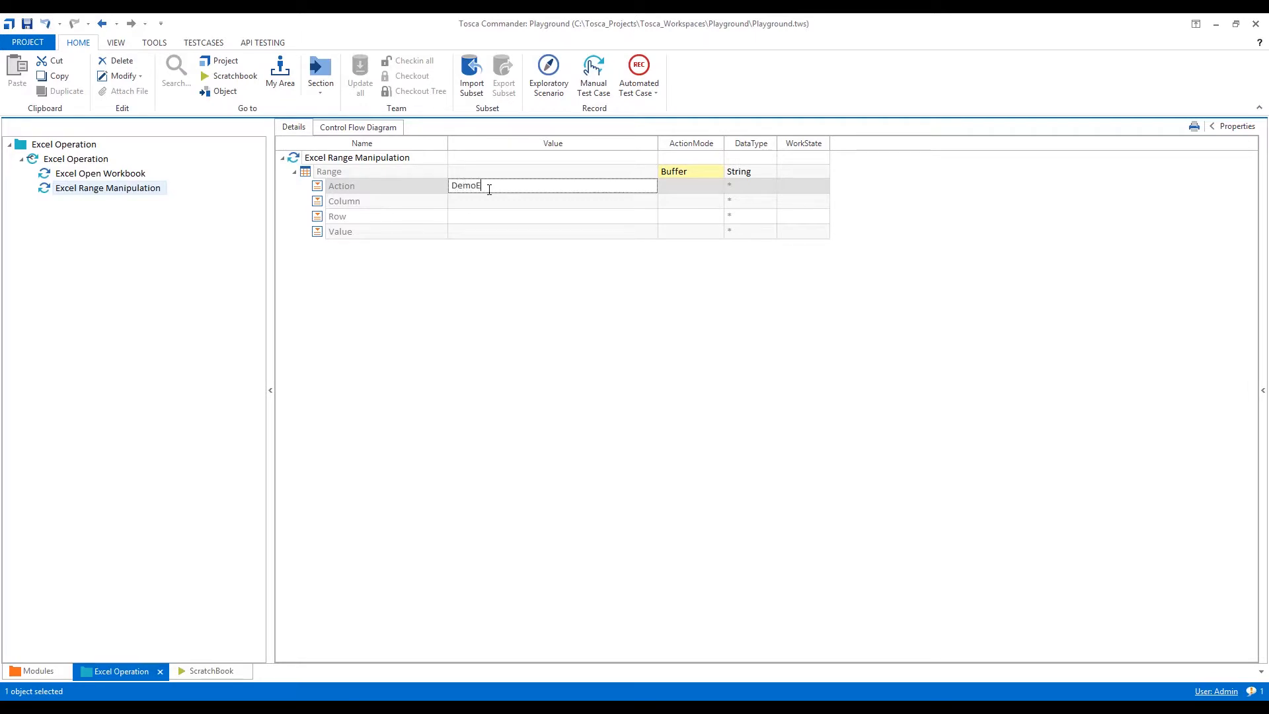
key(Escape)
text(fer)
key(Return)
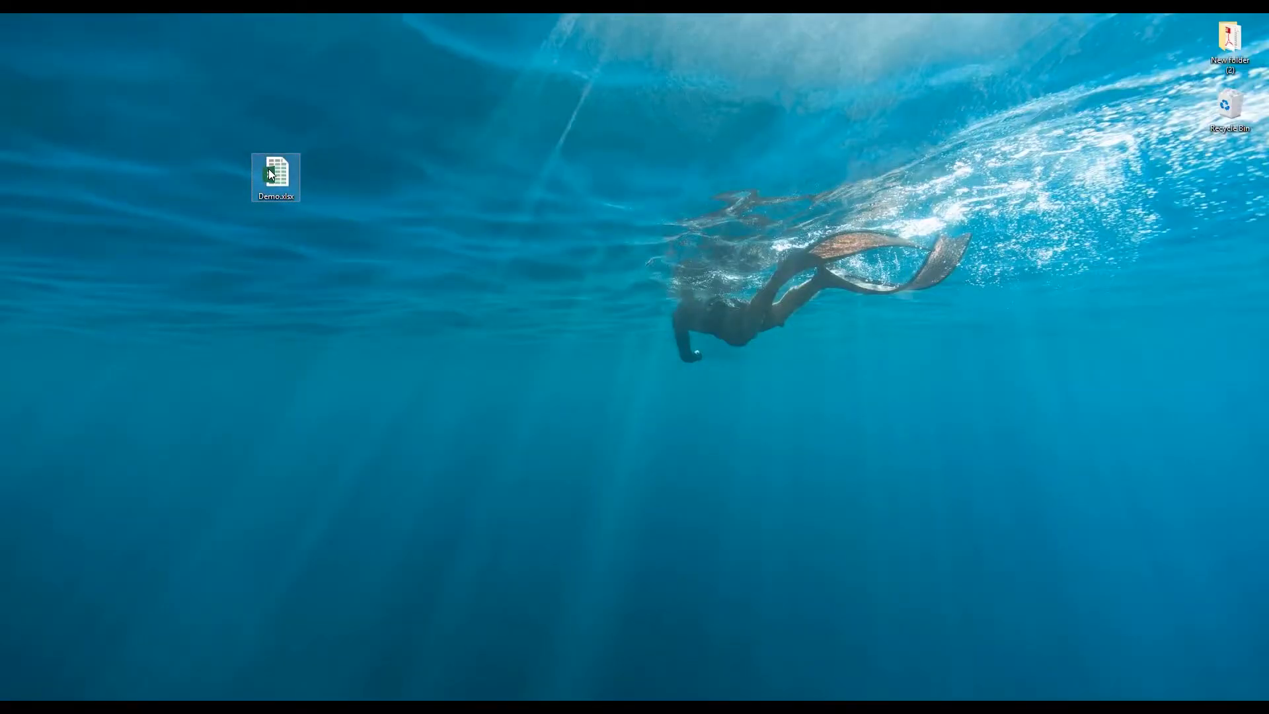
Step: Locate the target cell E9 in the desktop's Demo.xlsx and set the Range's Column to #5 and Row to #9
double_click(273, 175)
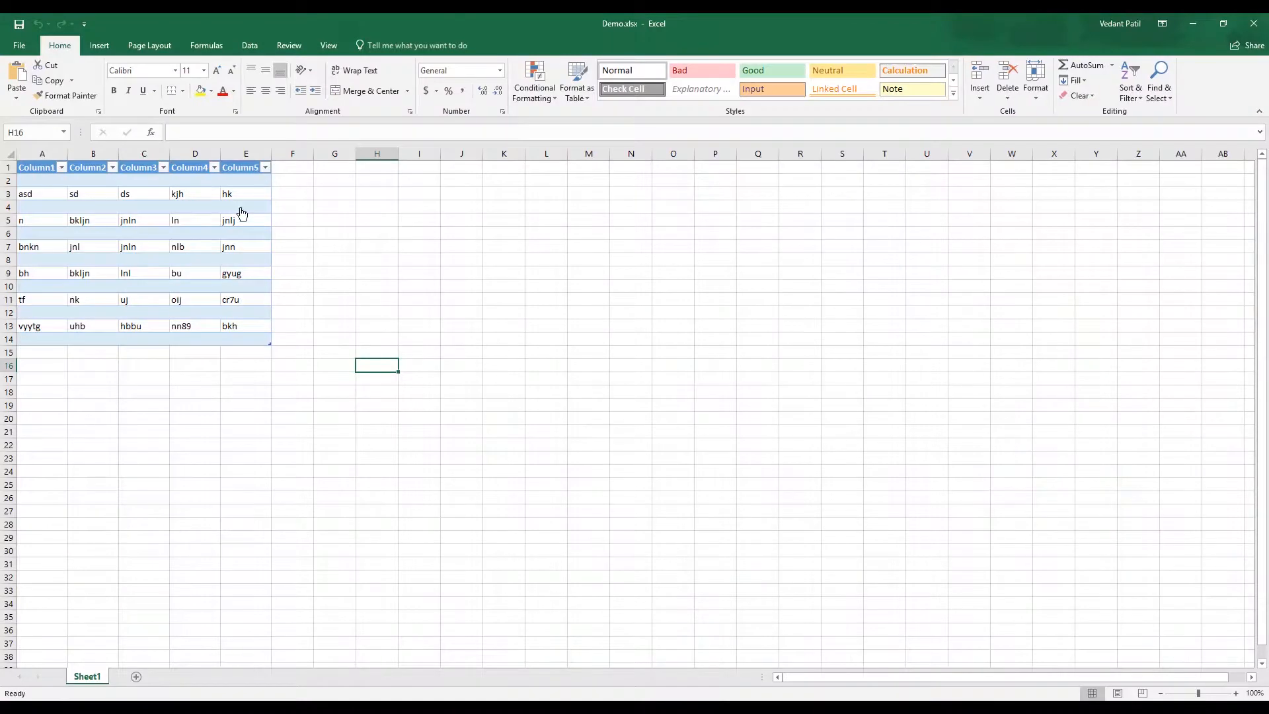
click(247, 273)
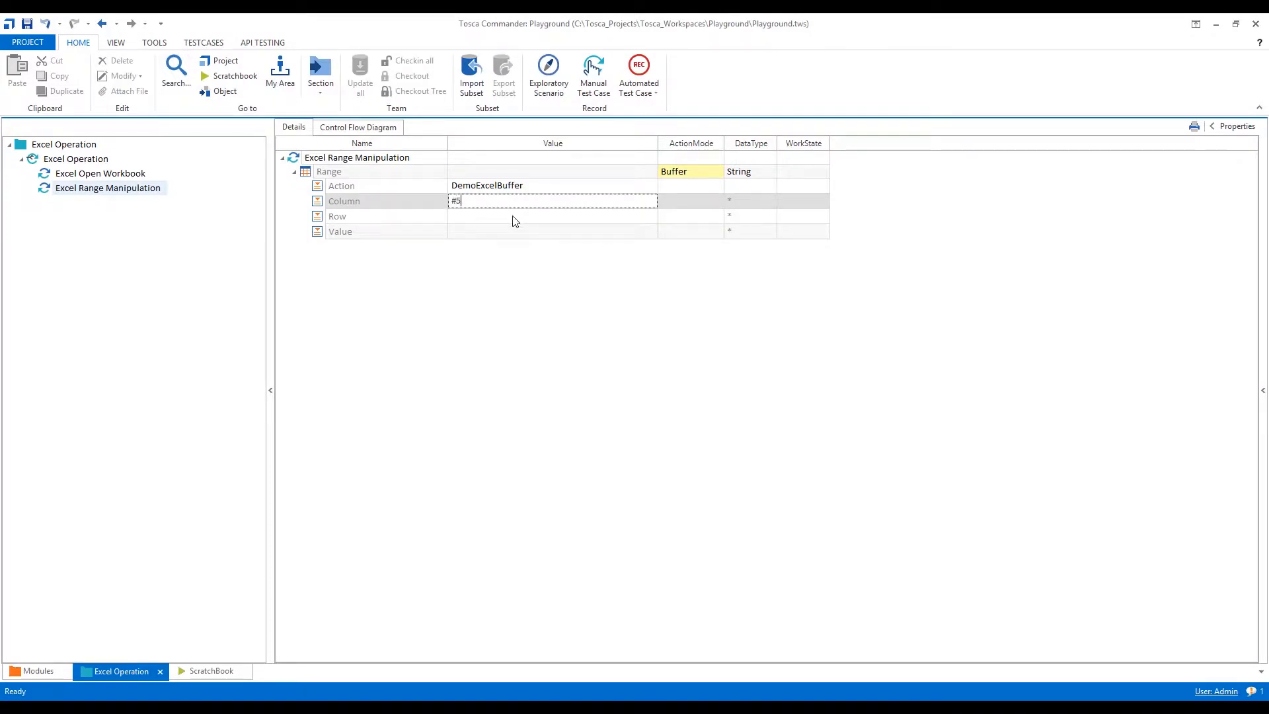
click(515, 221)
click(497, 214)
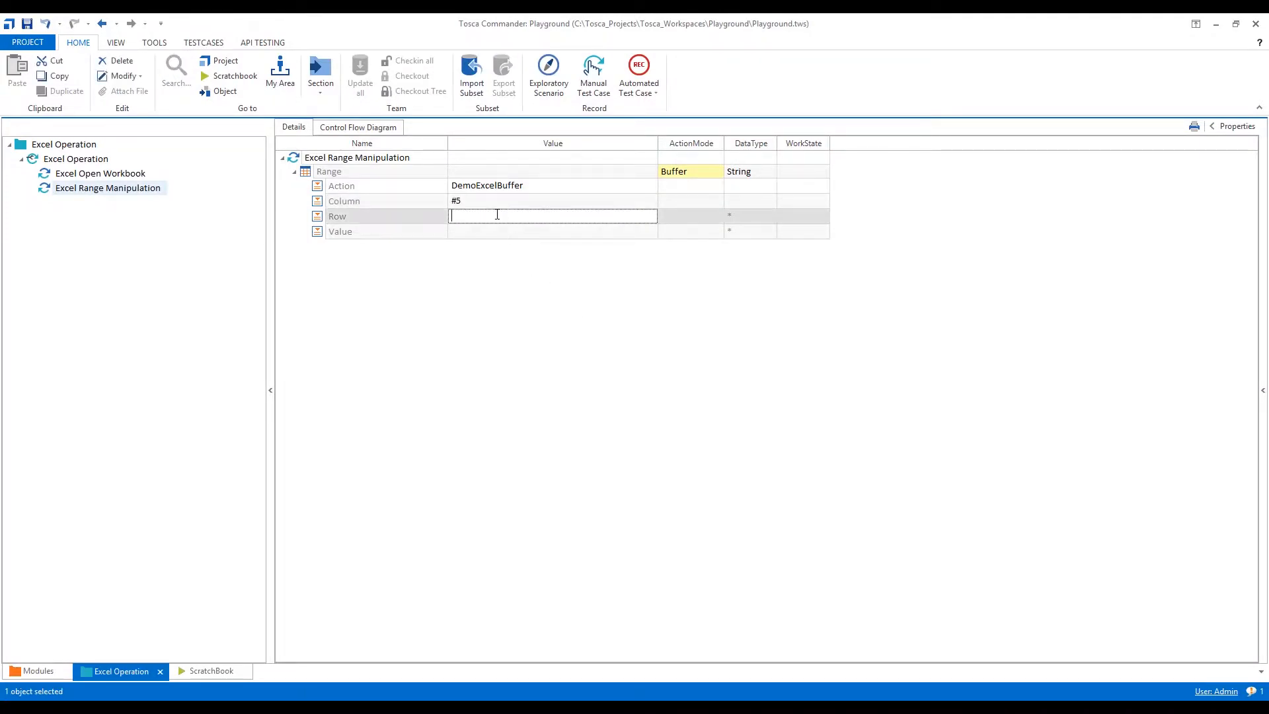
text(#9)
key(Return)
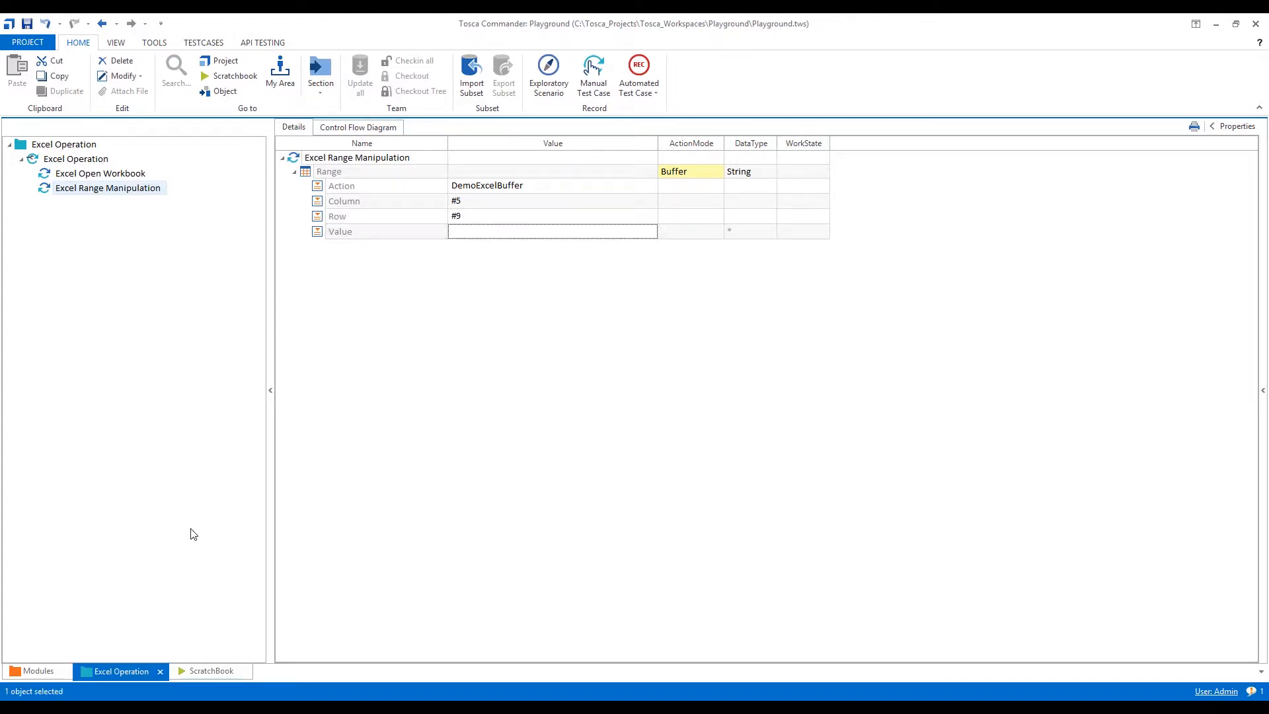
Step: Add the Excel Close Workbook module from the Aidpack Excel modules to the Excel Operation test case
click(41, 671)
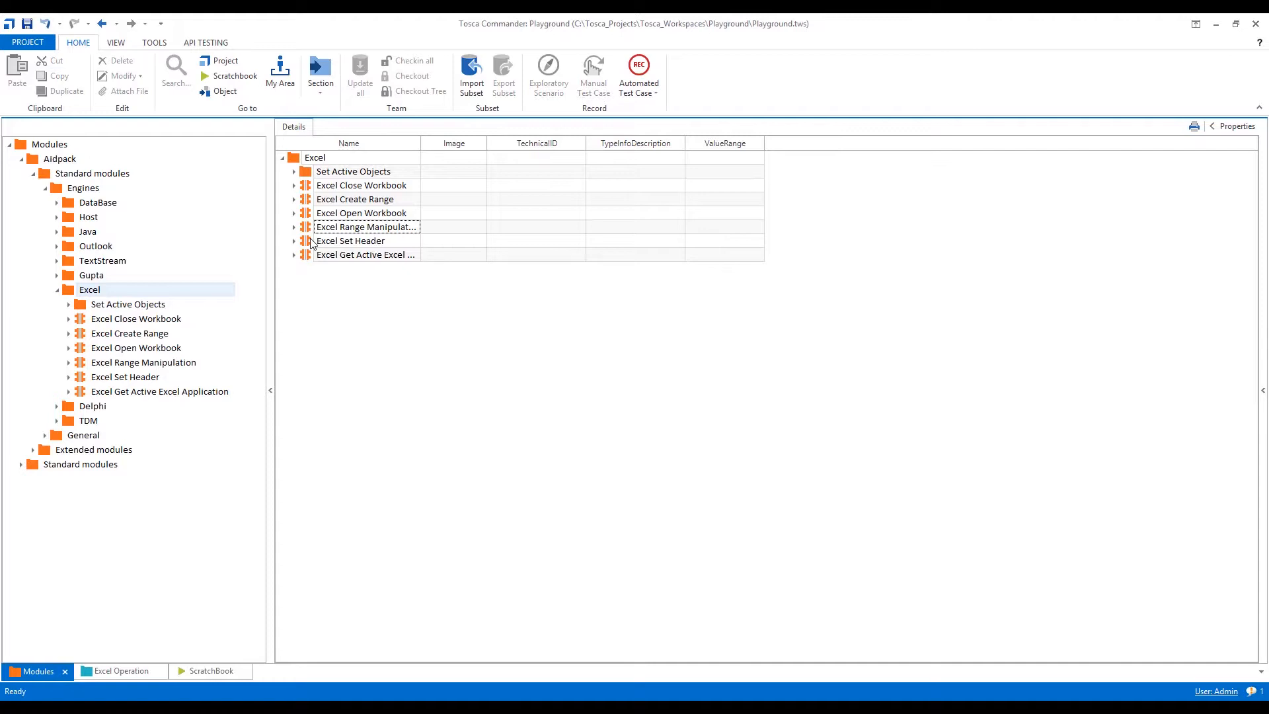
click(307, 190)
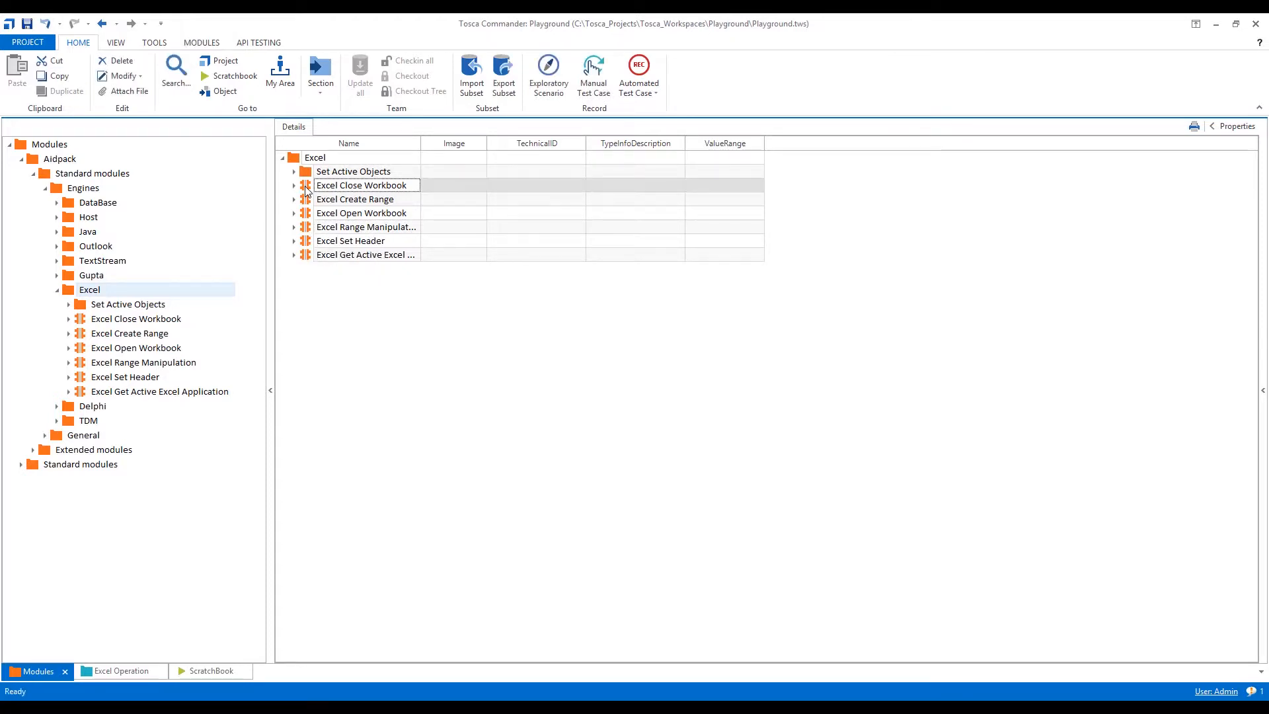
drag(306, 190, 71, 164)
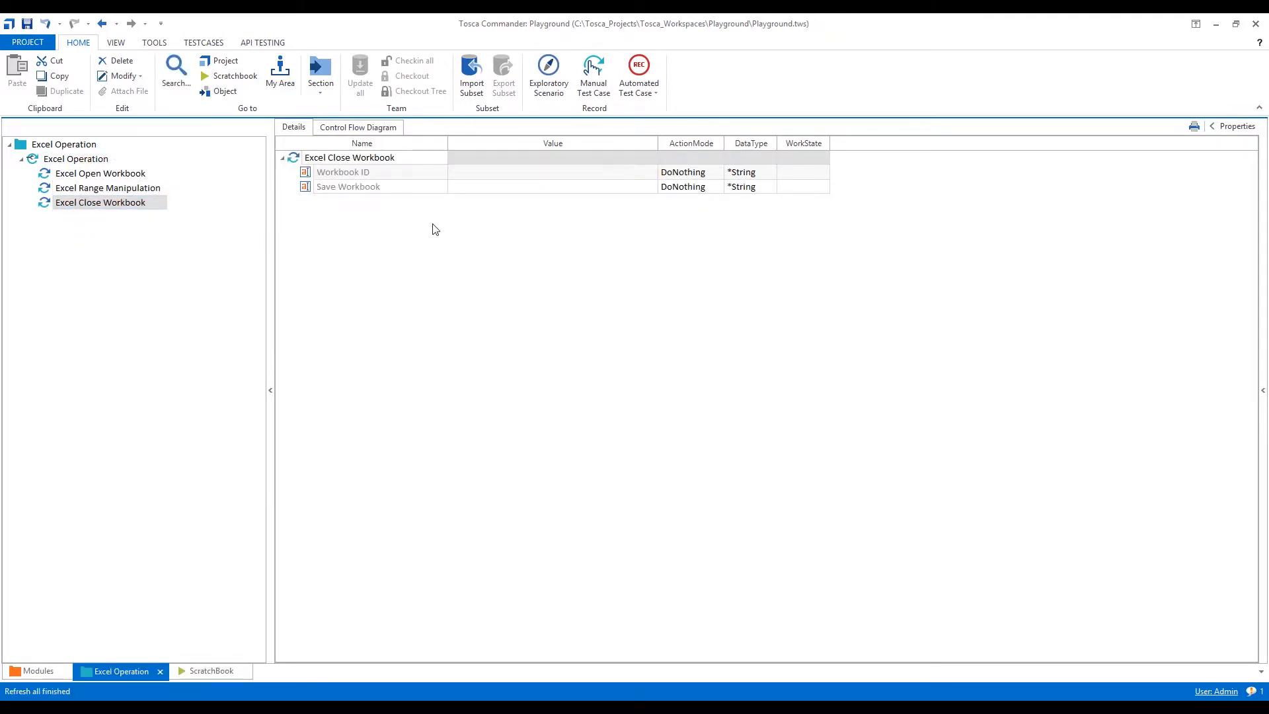
Step: In Excel Close Workbook, set Workbook ID to Sheet1 and Save Workbook to true
click(522, 172)
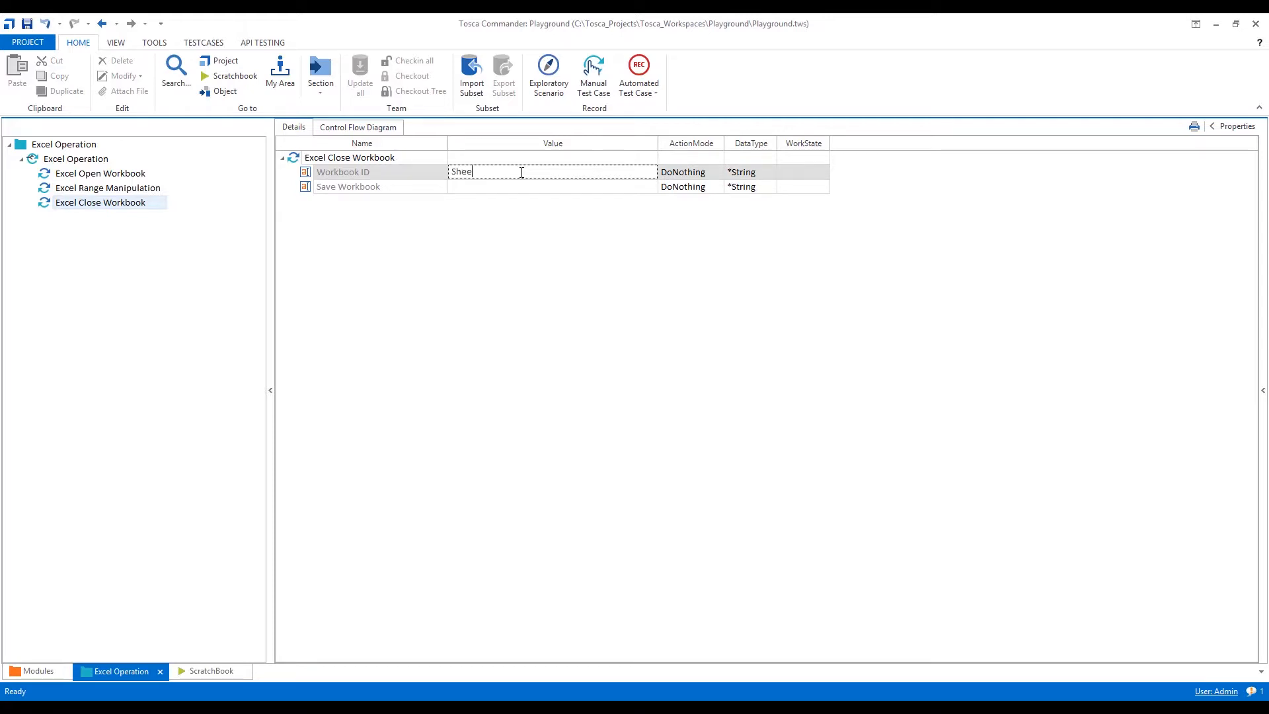
click(595, 187)
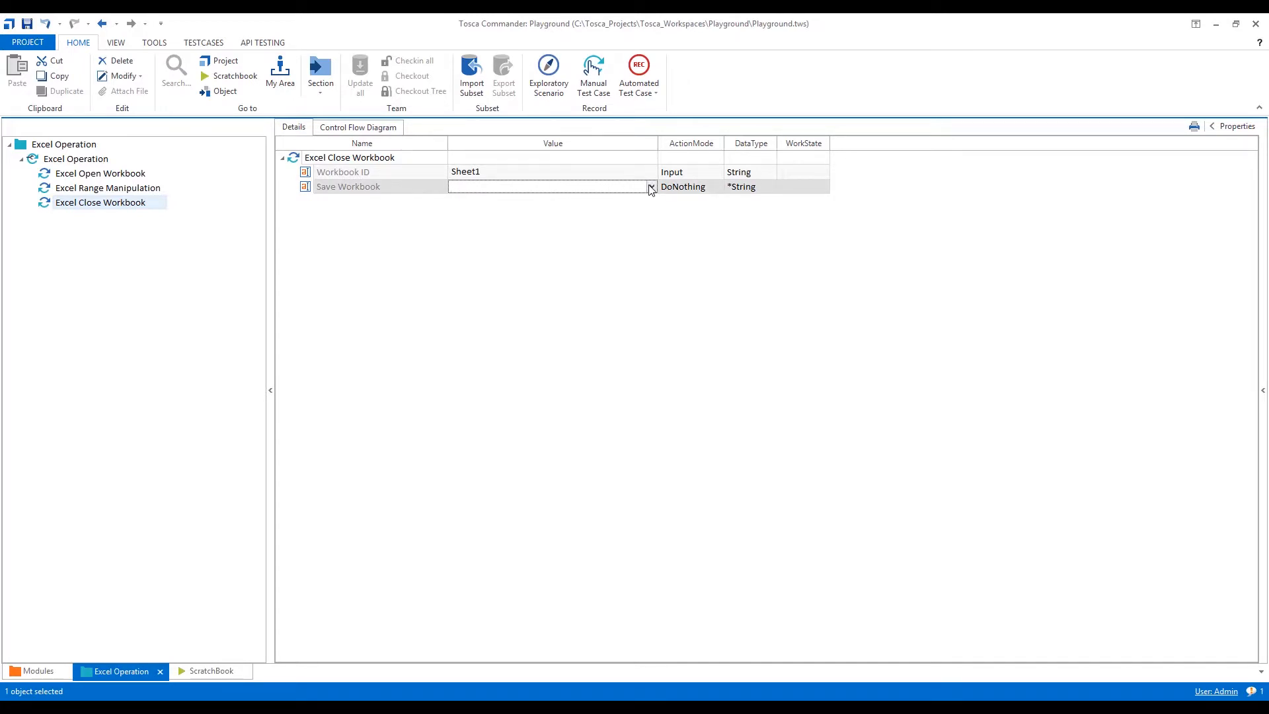
click(651, 186)
click(619, 200)
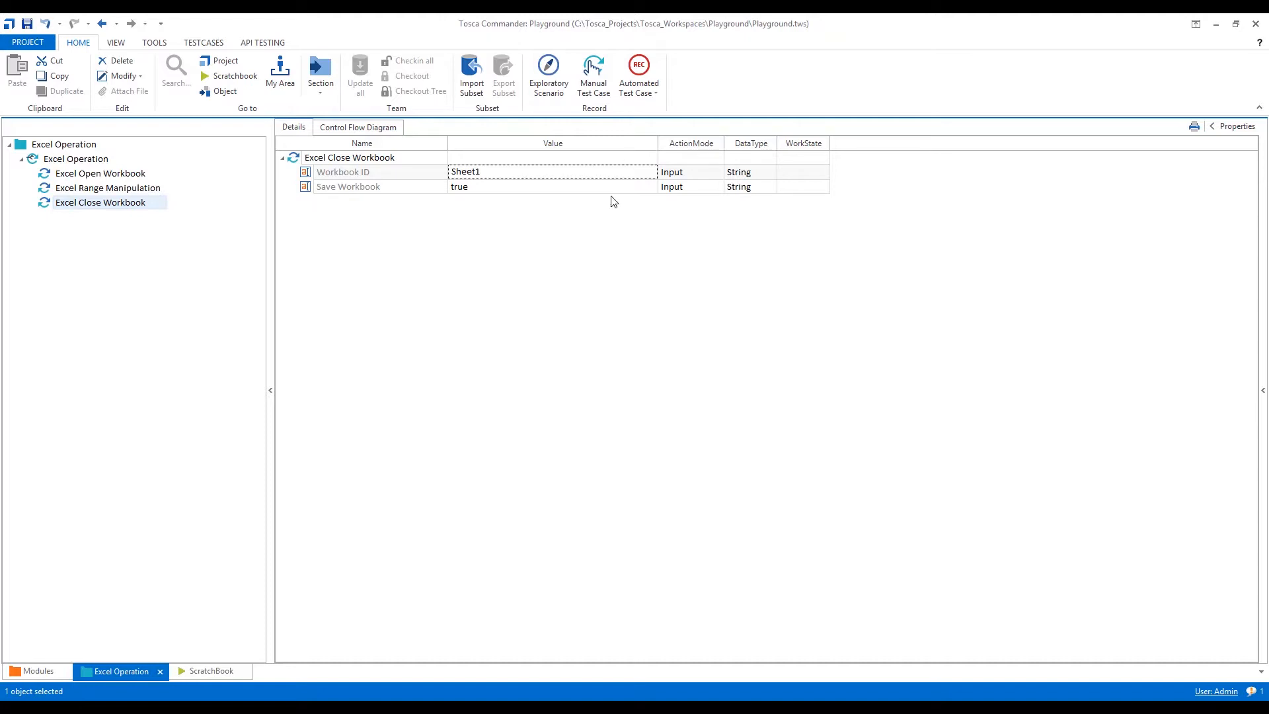
Step: Display the whole Excel Operation test case and rename its Excel Open Workbook step to Open Workbook
click(113, 159)
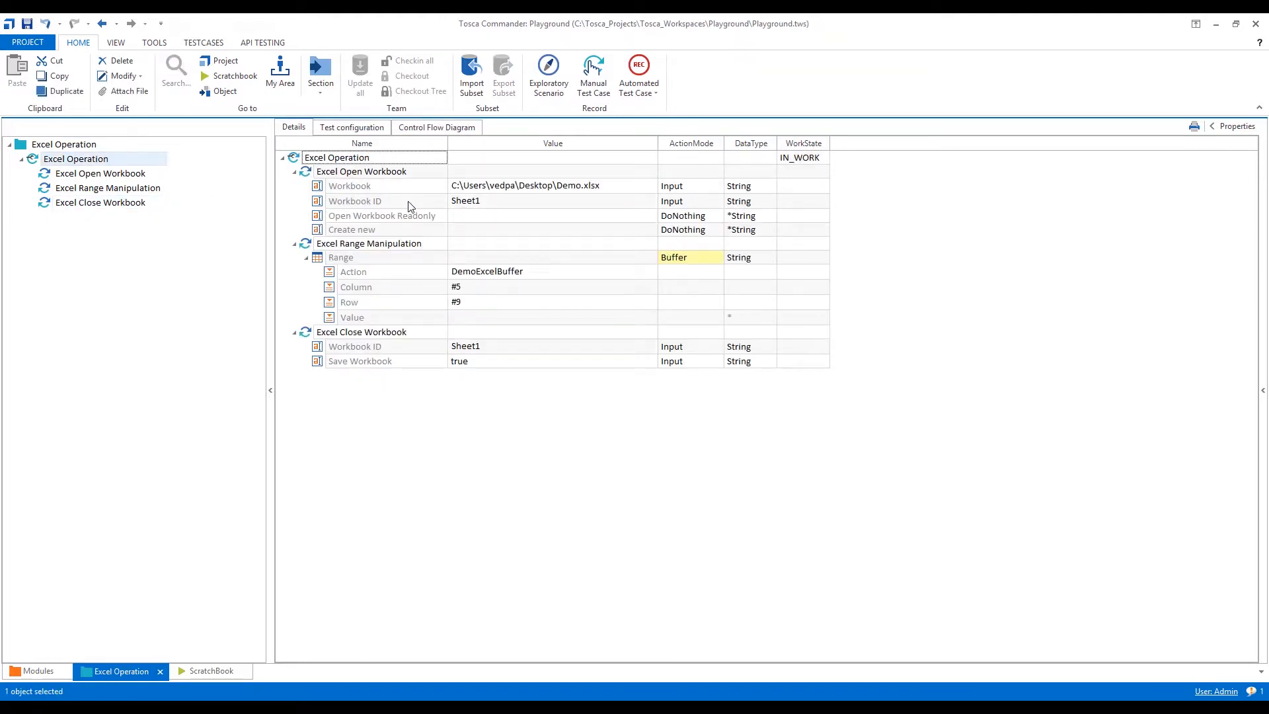
click(417, 174)
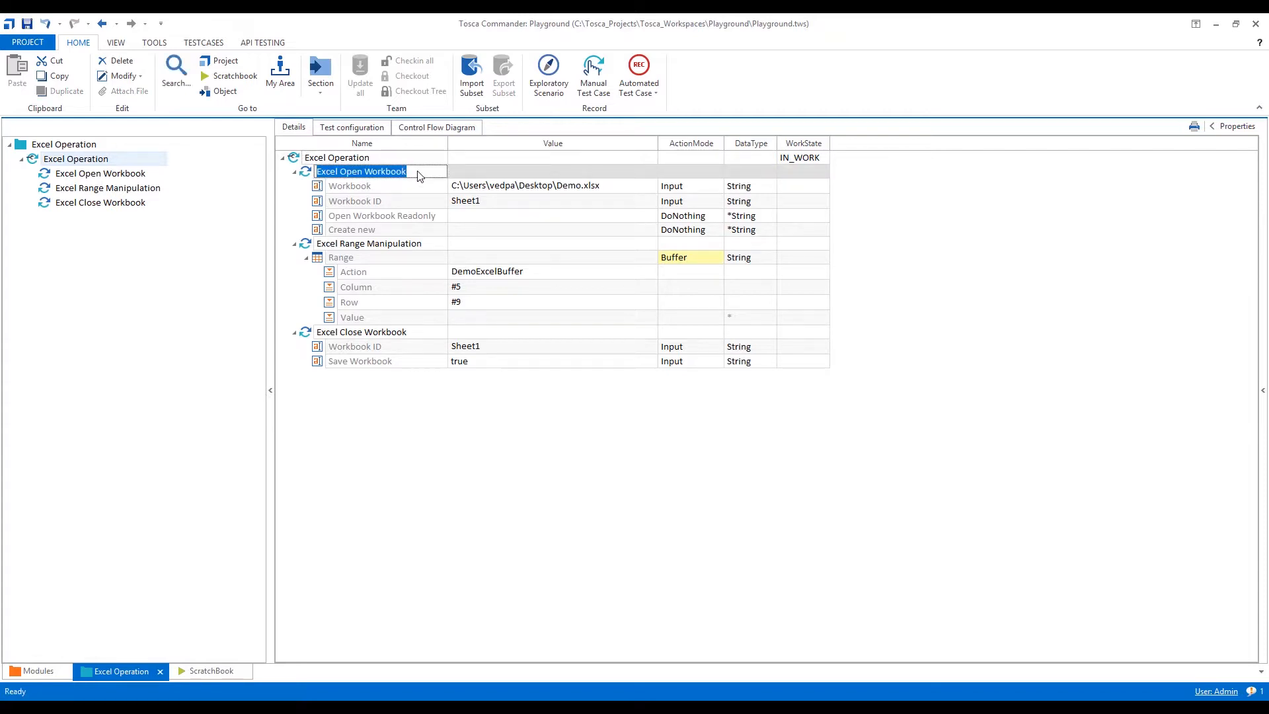
click(342, 173)
key(BackSpace)
key(BackSpace)
key(BackSpace)
key(BackSpace)
key(BackSpace)
key(BackSpace)
key(Return)
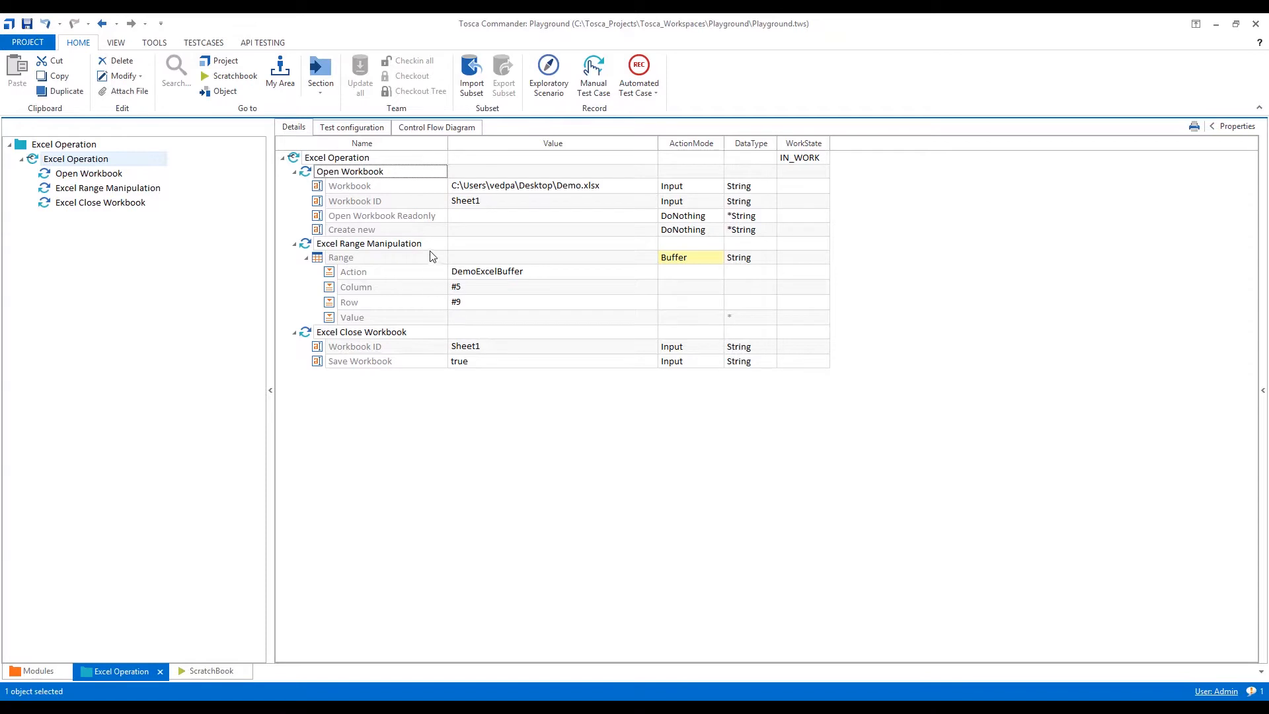
Step: Rename the Excel Range Manipulation step to "Buffer value from Excel workbook"
click(431, 245)
text(Buffer t)
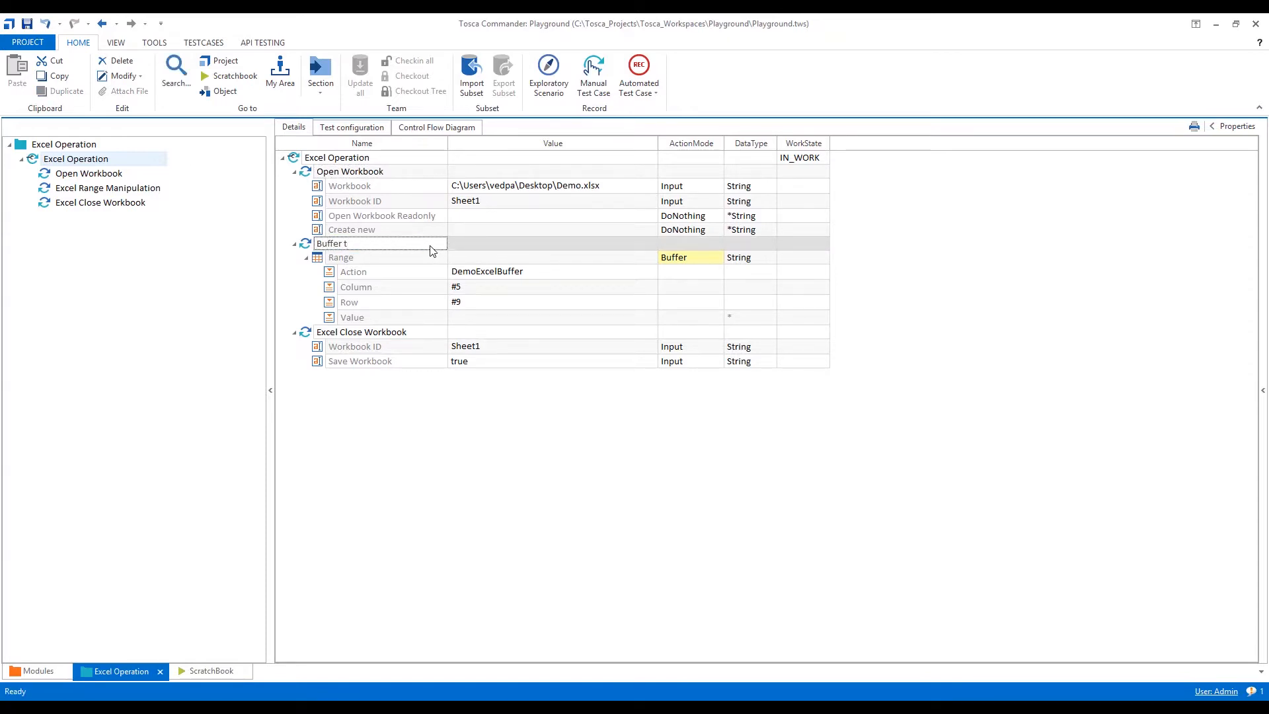
key(BackSpace)
text(value from Excel workbook)
key(Return)
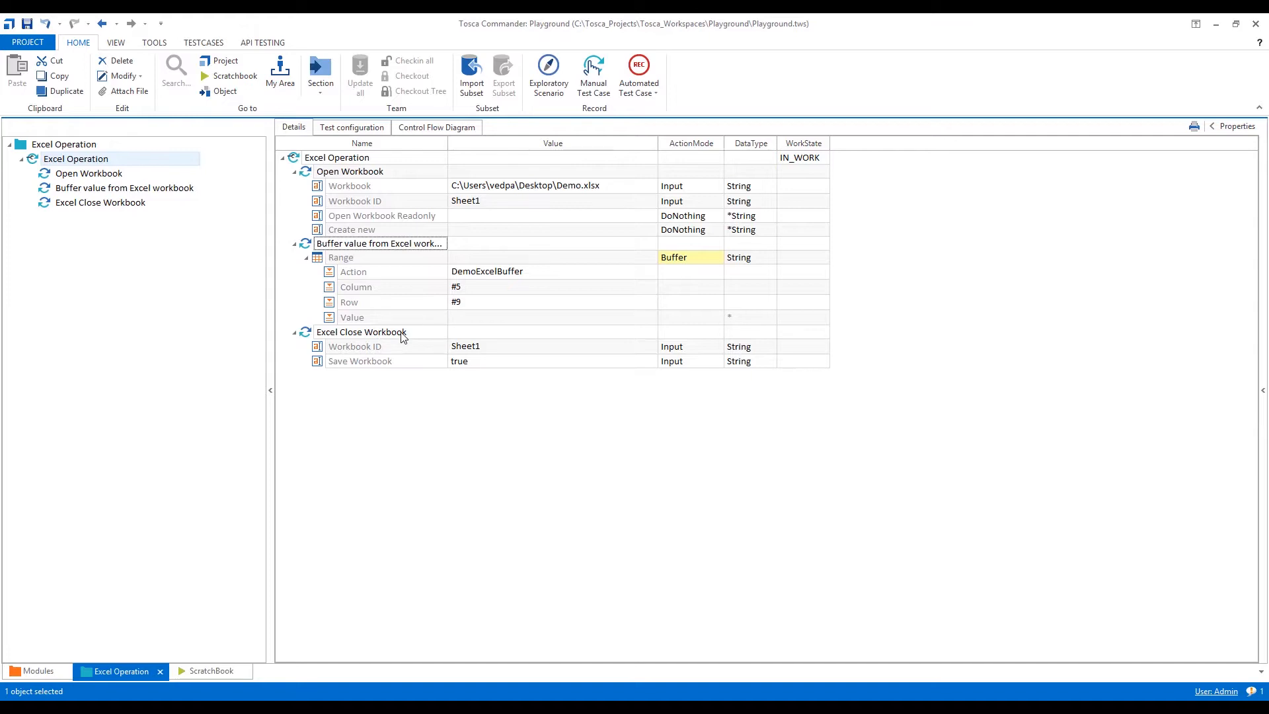
Step: Rename the Excel Close Workbook step to Close Excel Workbook
double_click(334, 336)
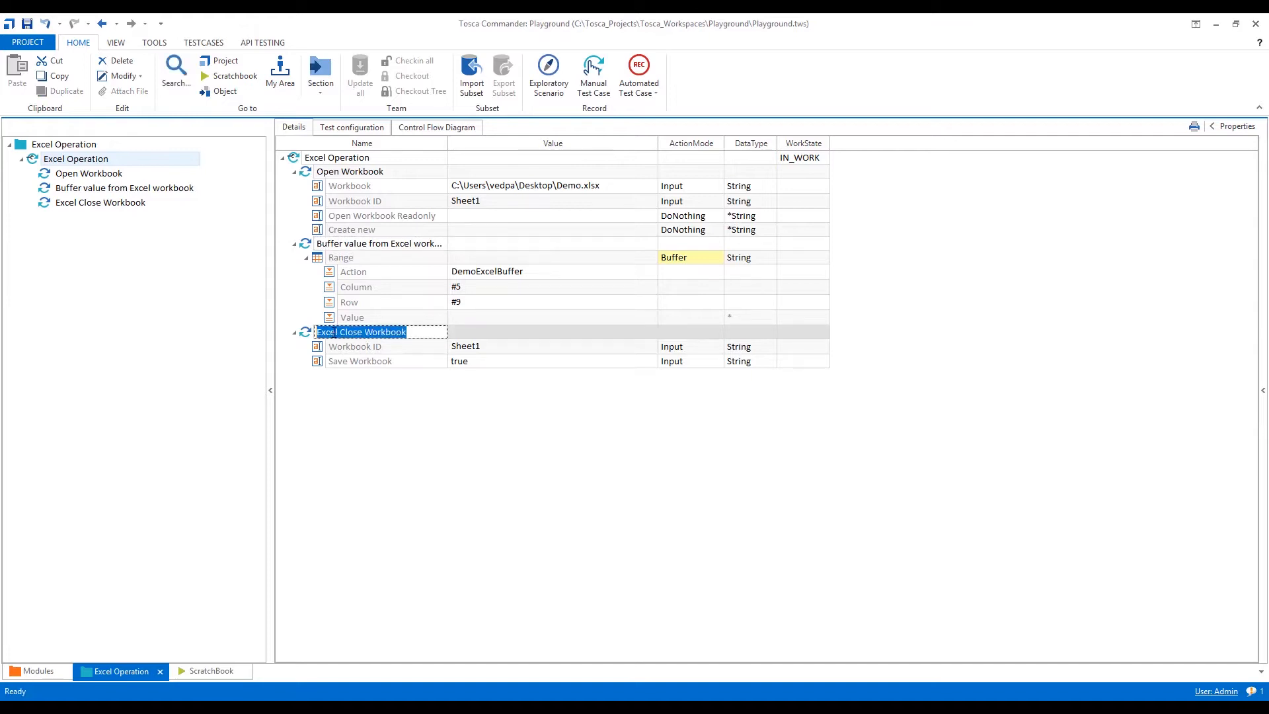
drag(340, 332, 299, 332)
key(Delete)
text(Excel)
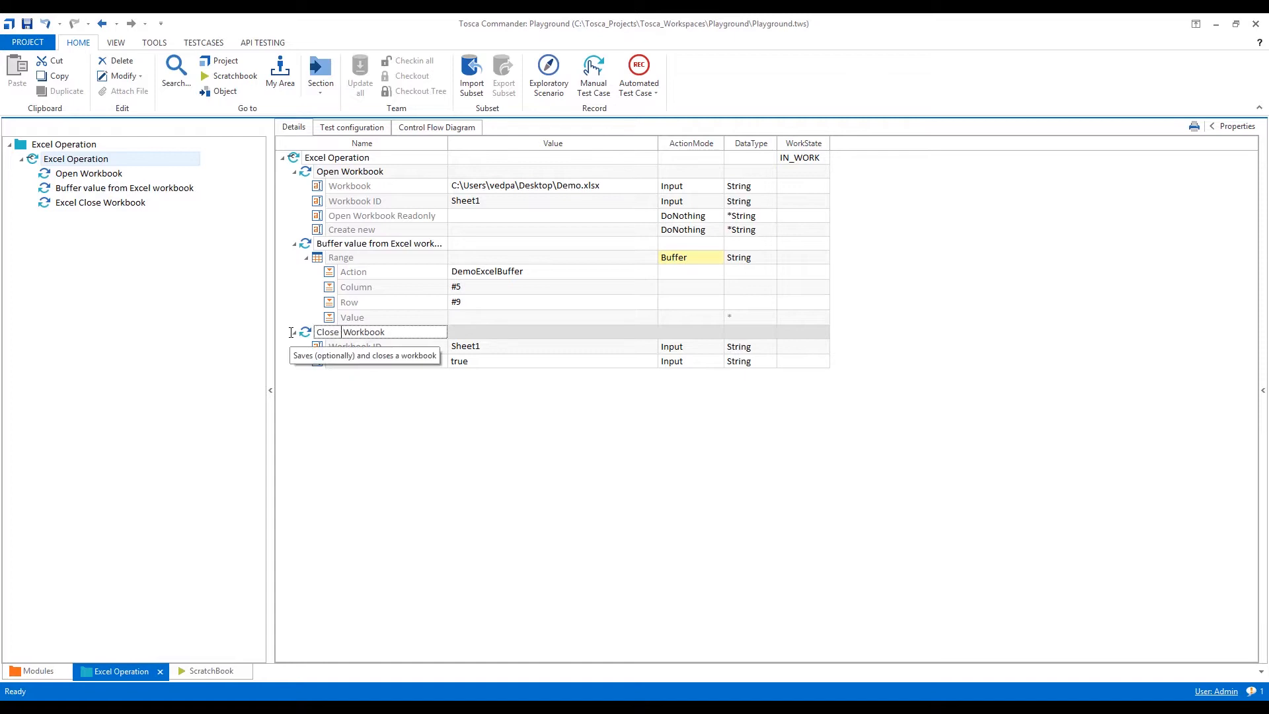
key(Return)
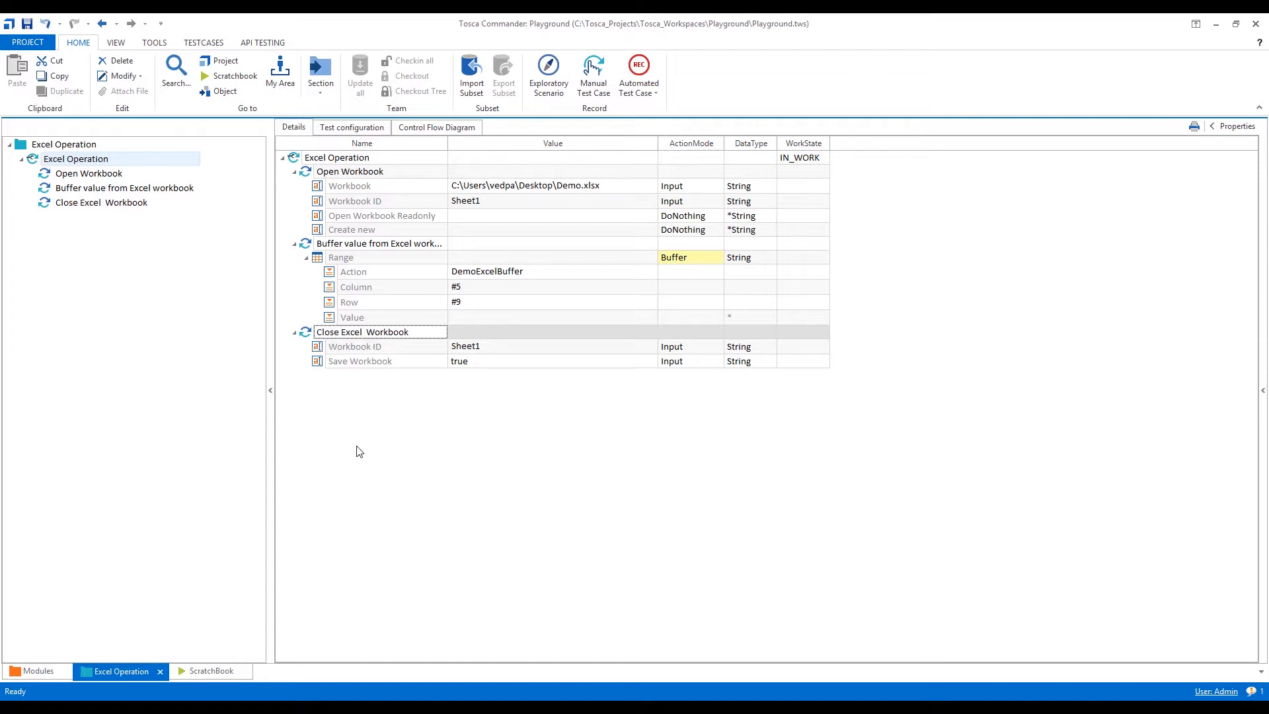
Step: Capitalise Workbook in the name "Buffer value from Excel Workbook" and widen the Name column to fit it
double_click(416, 244)
click(417, 244)
key(BackSpace)
text(W)
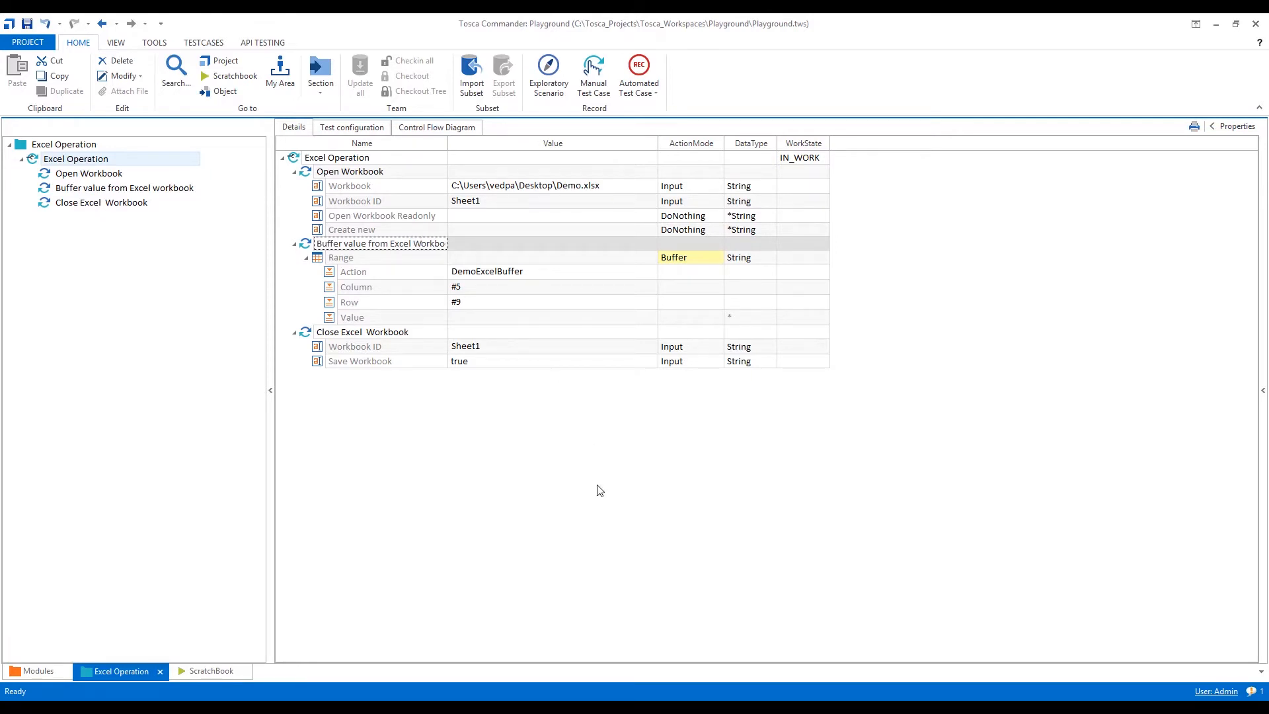
key(Return)
drag(447, 144, 482, 152)
click(544, 465)
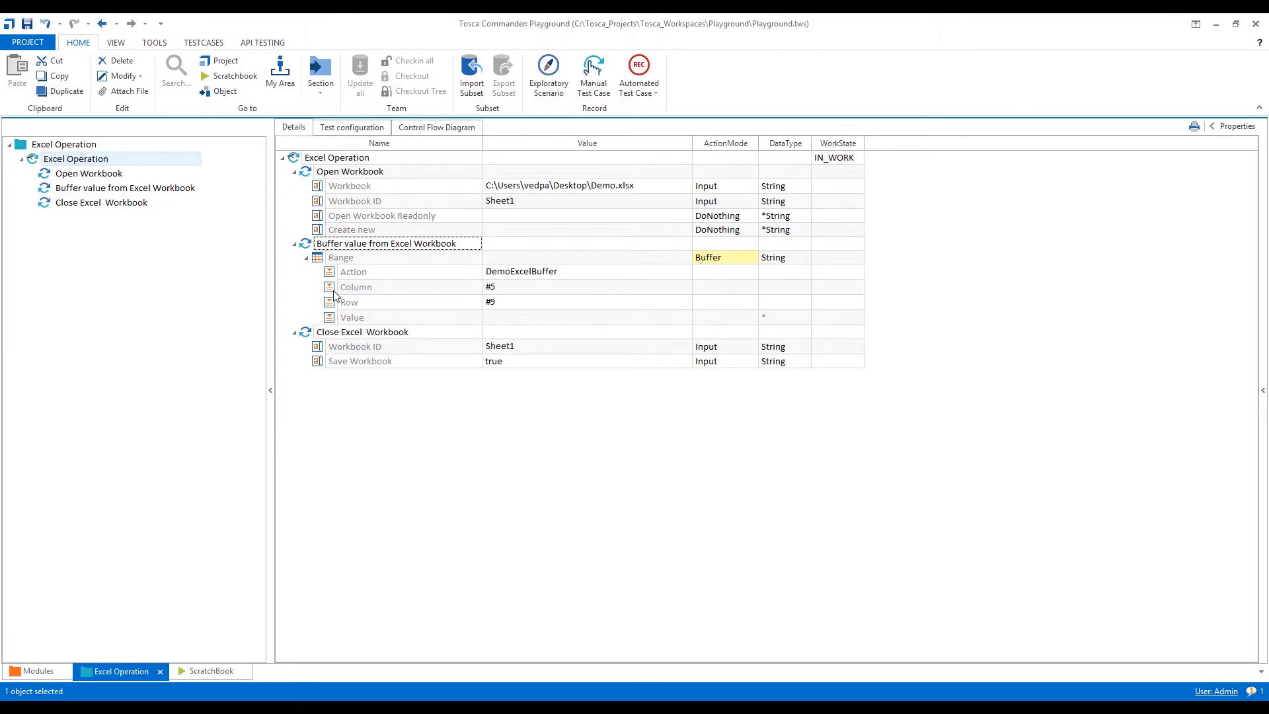
Step: Run the Excel Operation test case in the ScratchBook and dismiss the execution result message
click(293, 161)
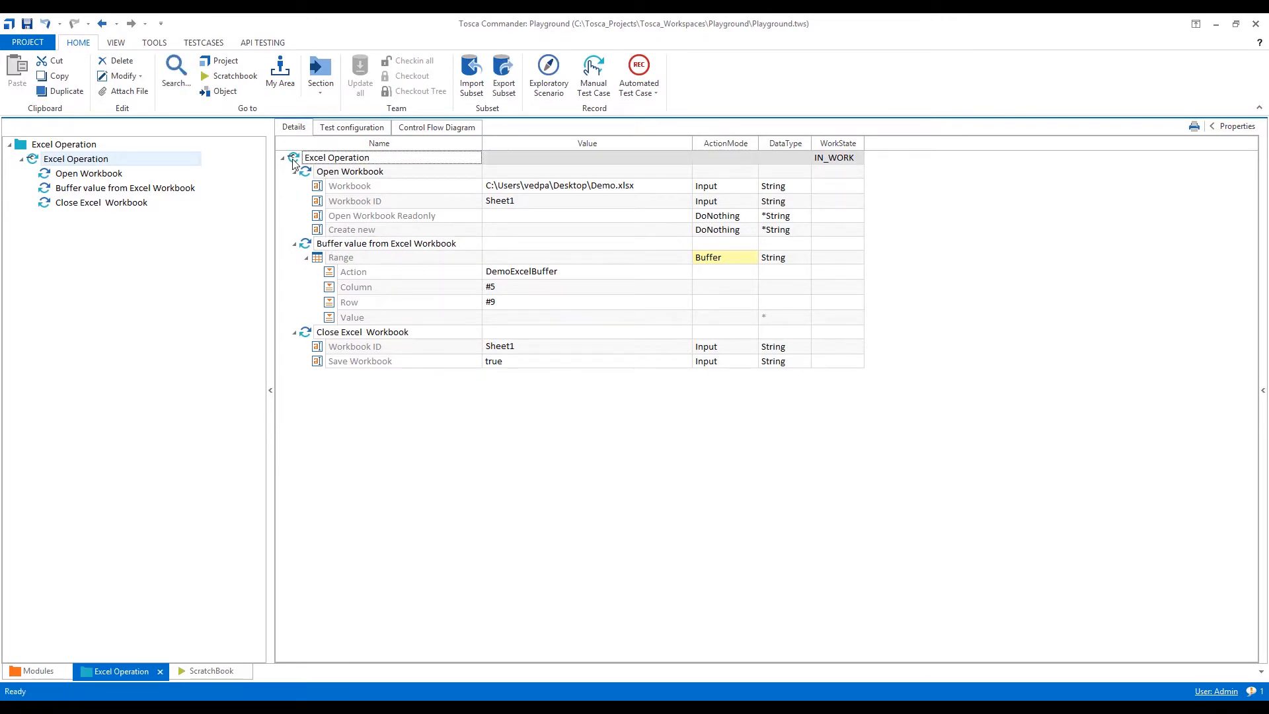
right_click(293, 162)
click(325, 255)
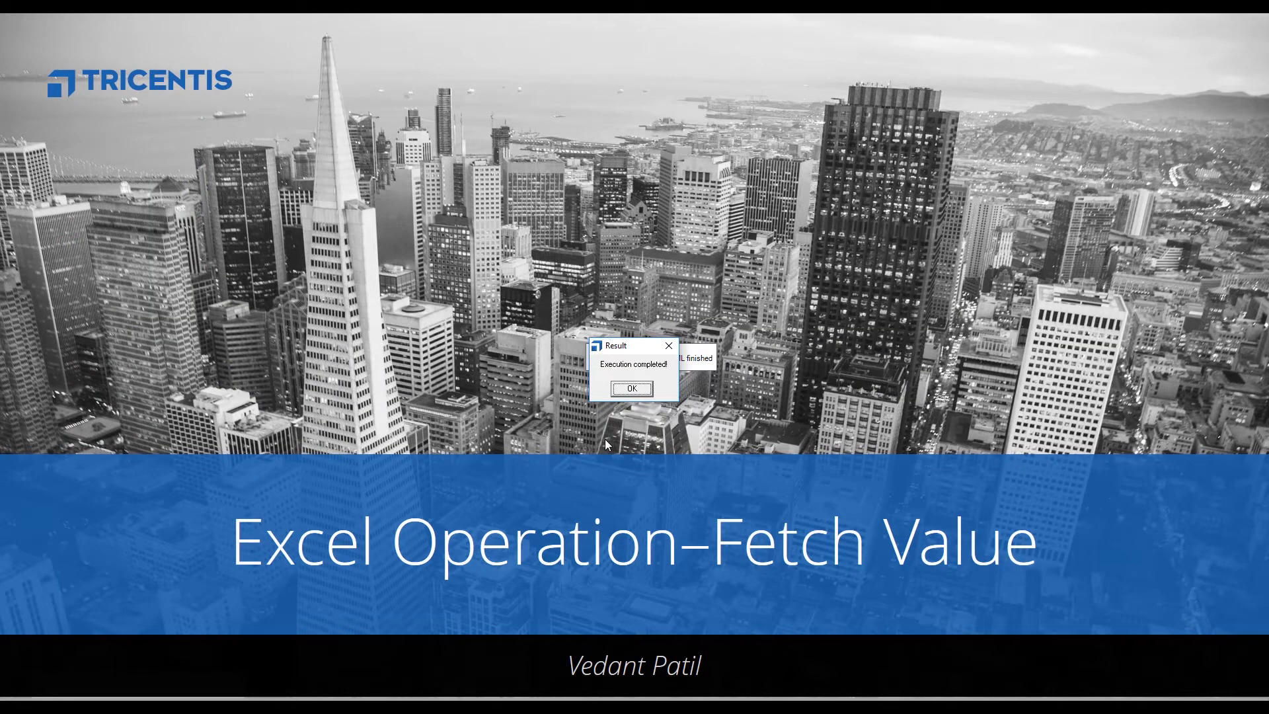
click(632, 388)
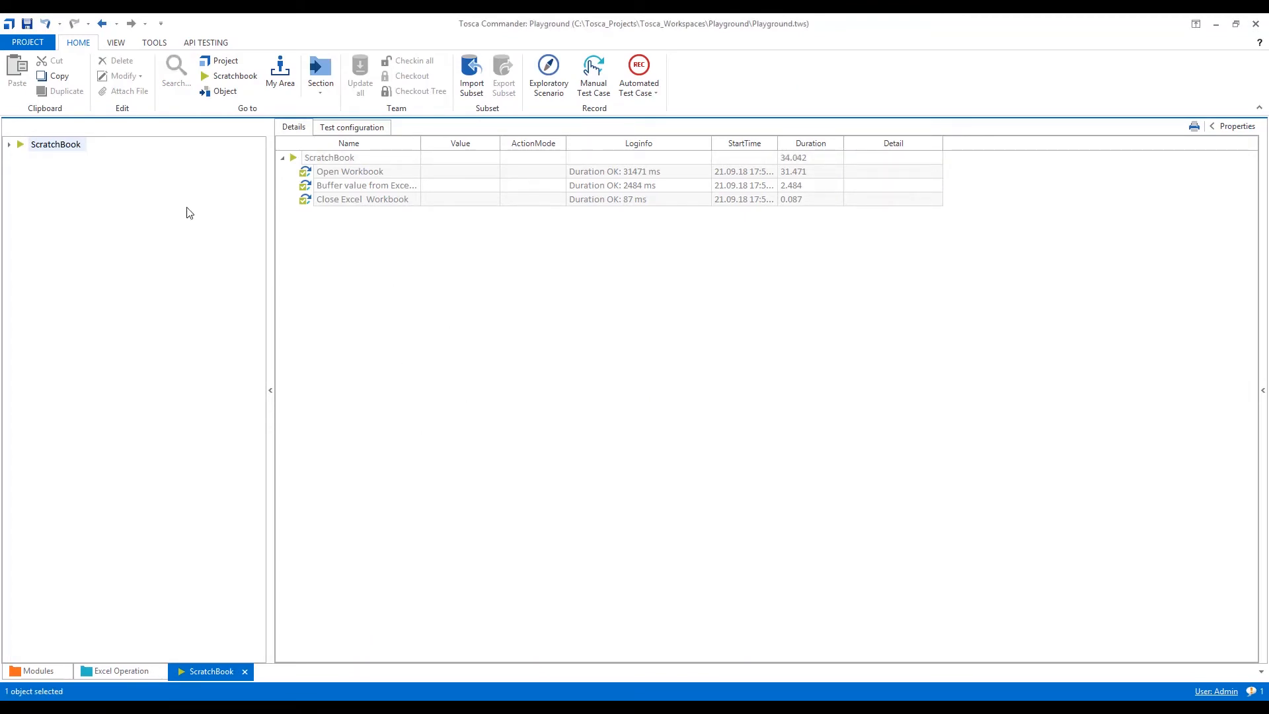
Step: Check the value stored for DemoExcelBuffer among the Engine buffers in the Tosca settings, leaving it unedited, and close the settings
click(36, 46)
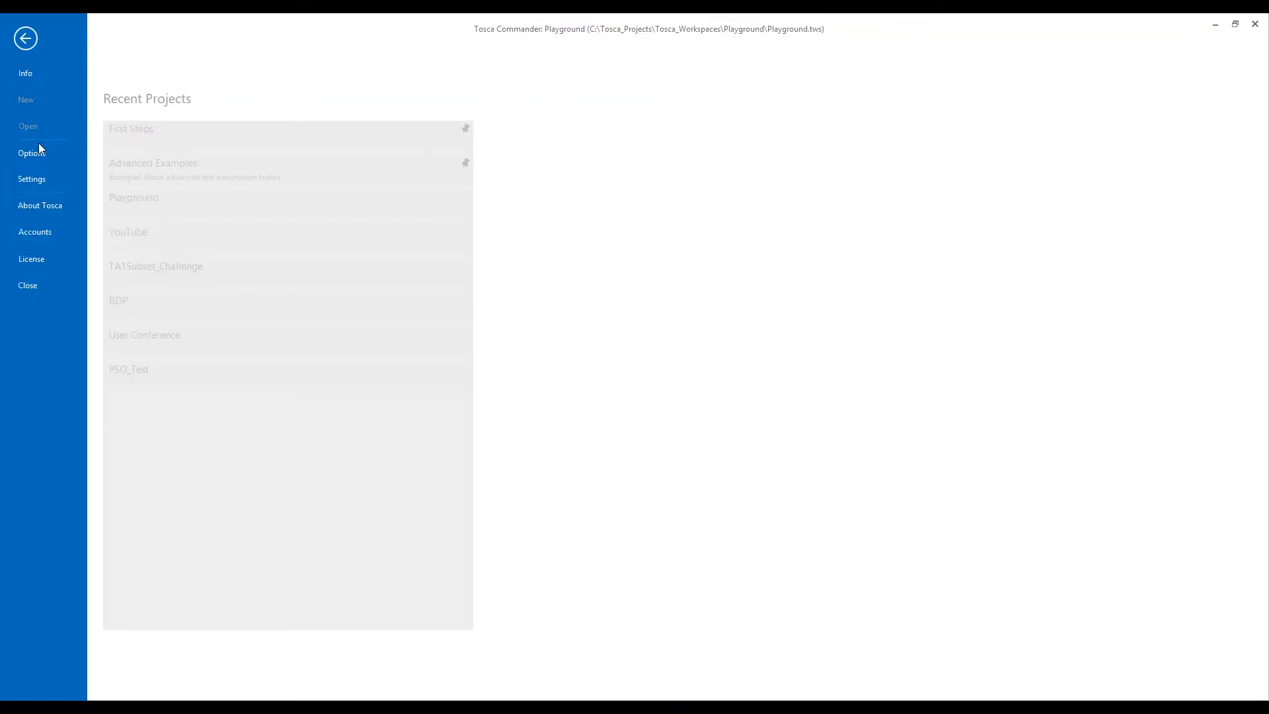
click(42, 179)
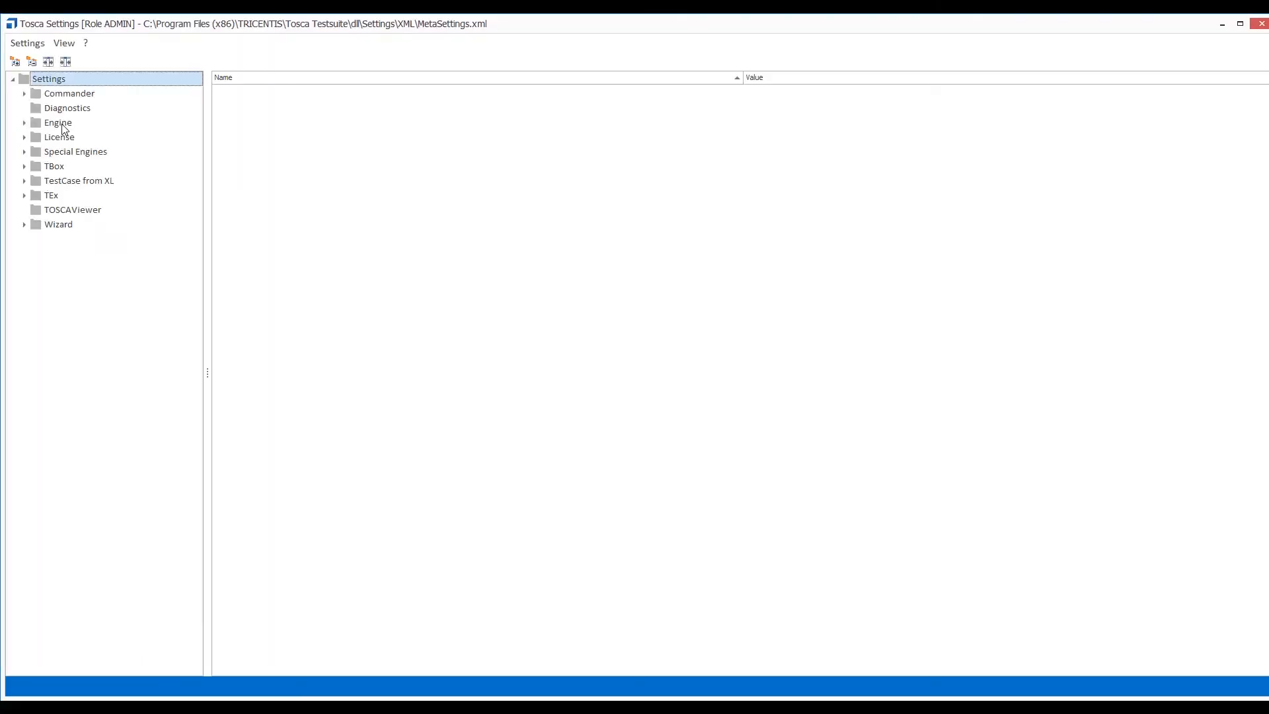
click(61, 124)
scroll(367, 366, down, 6)
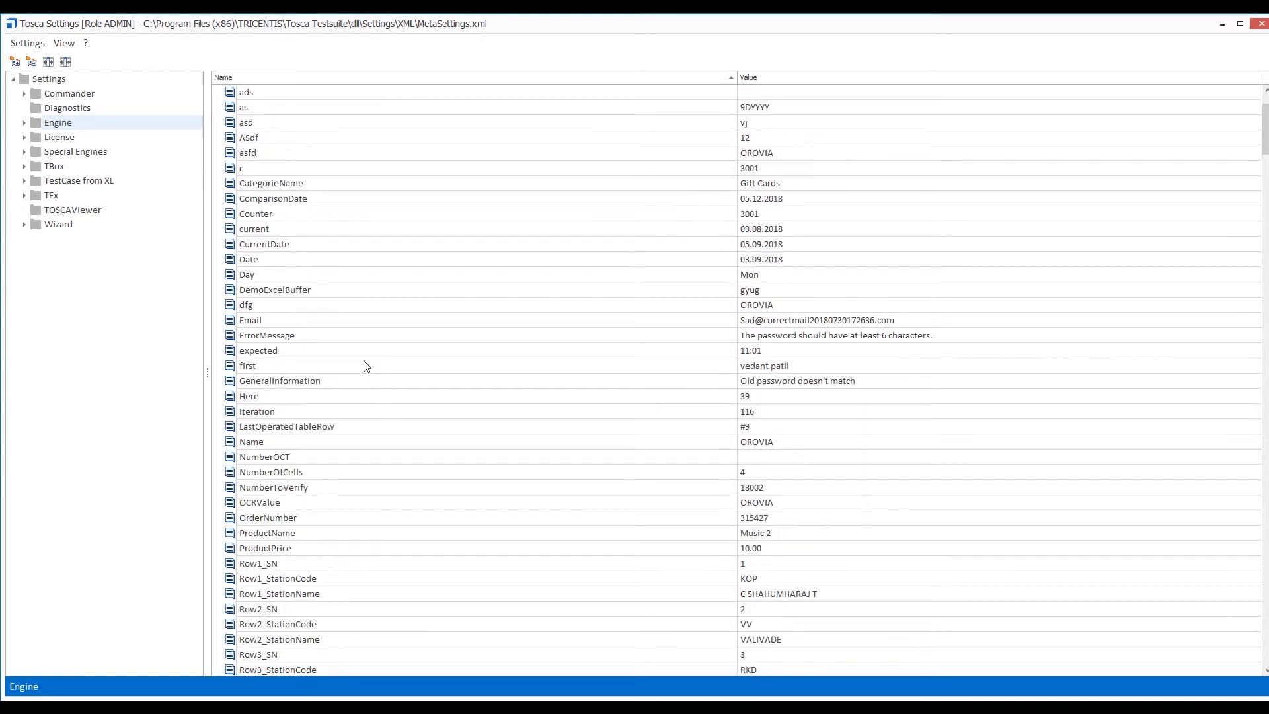
scroll(367, 366, up, 1)
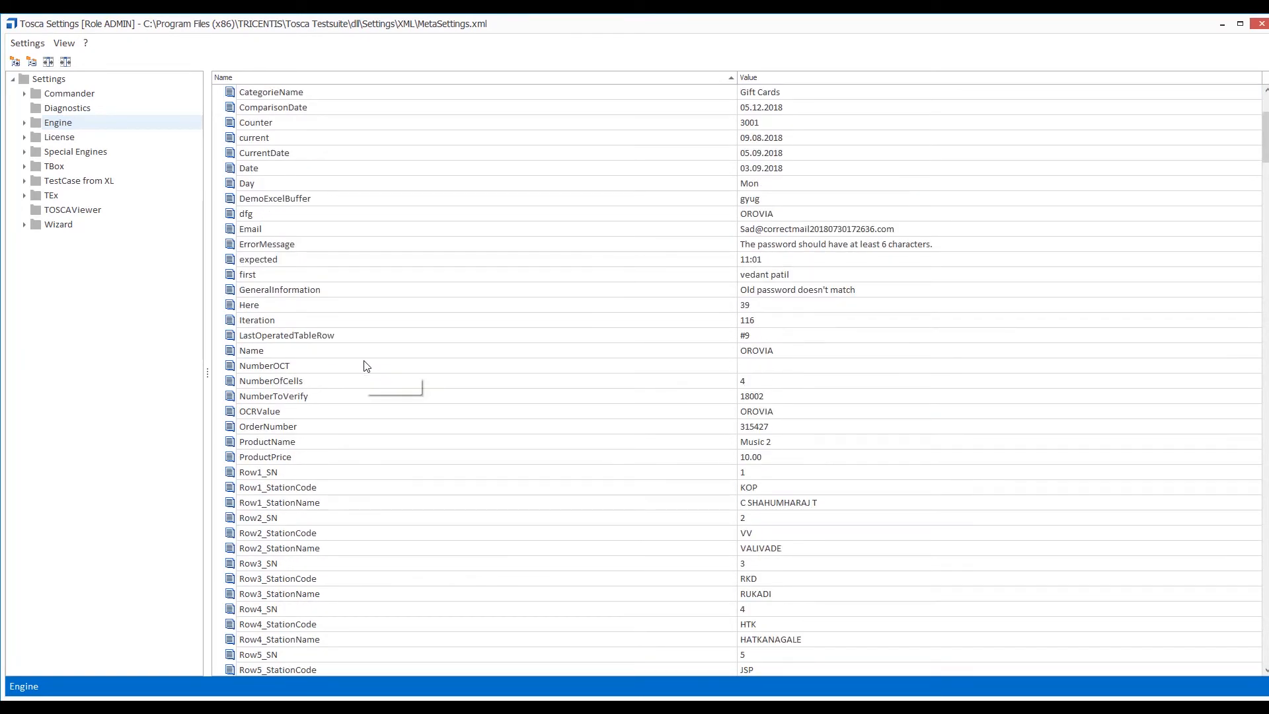
click(275, 198)
click(780, 199)
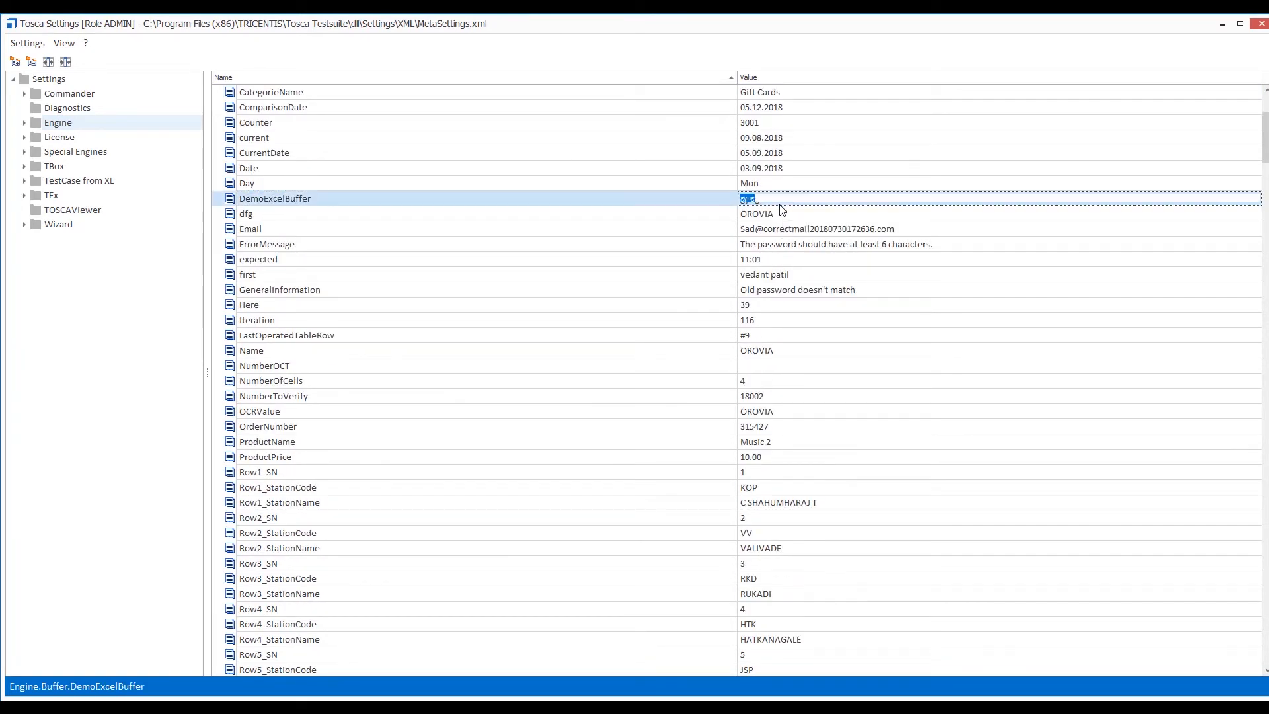
click(745, 200)
click(727, 199)
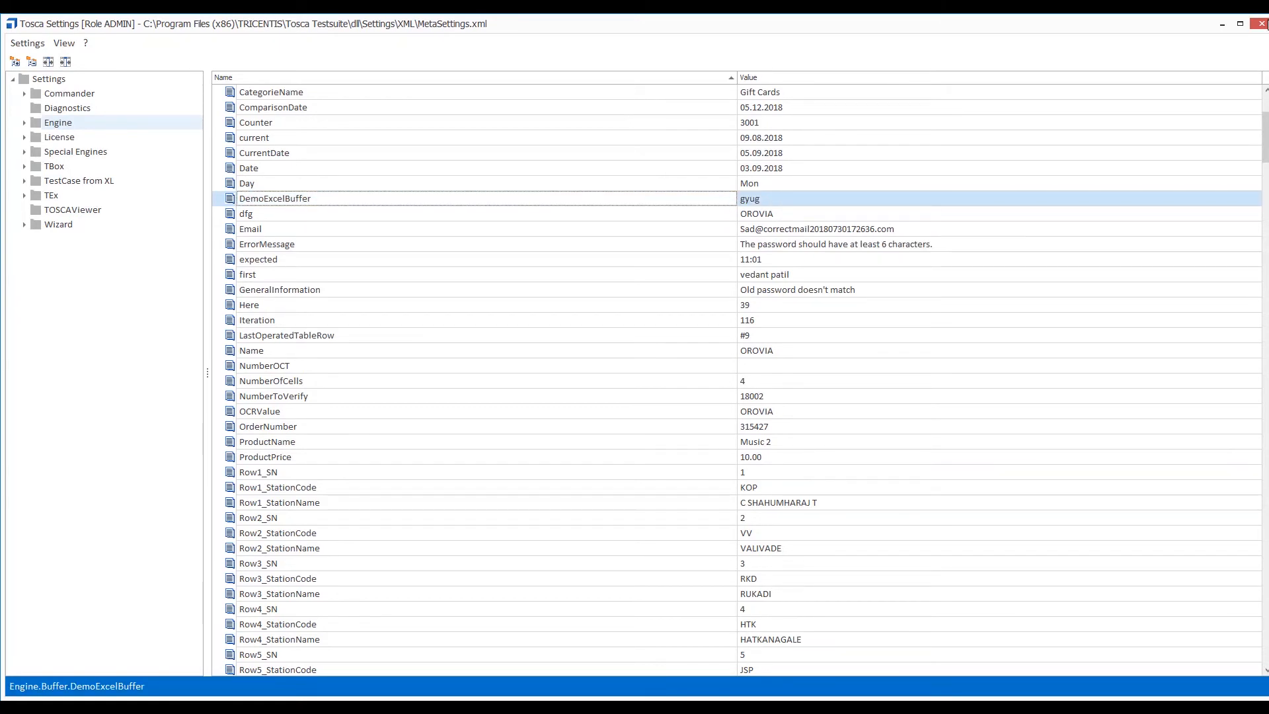
click(1261, 23)
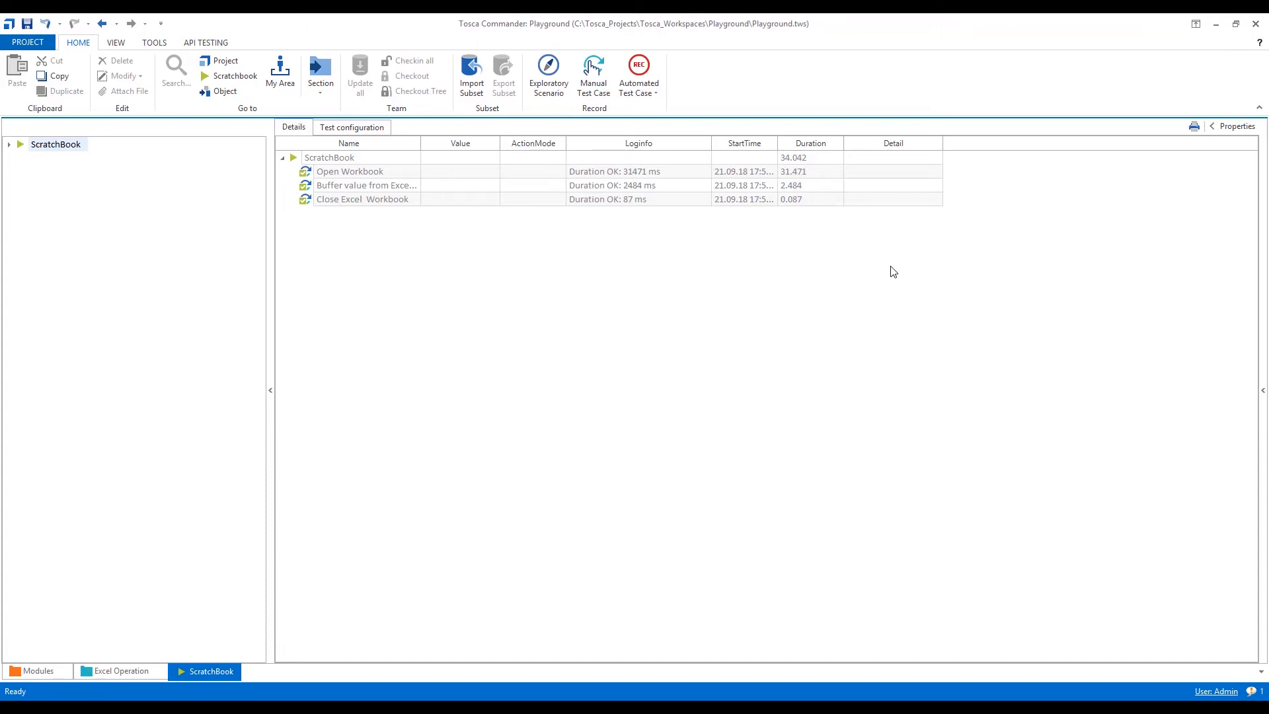
Step: Return to the Excel Operation test case and set its WorkState to COMPLETED
click(121, 671)
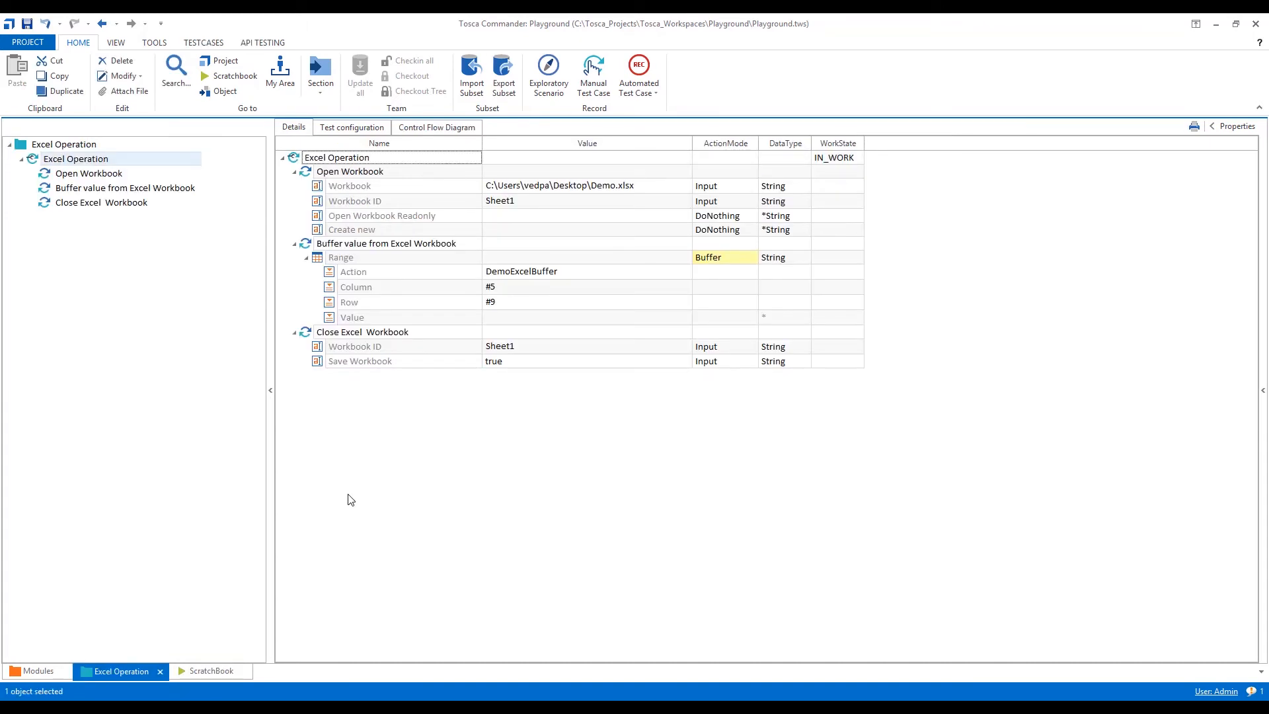
click(857, 158)
click(858, 158)
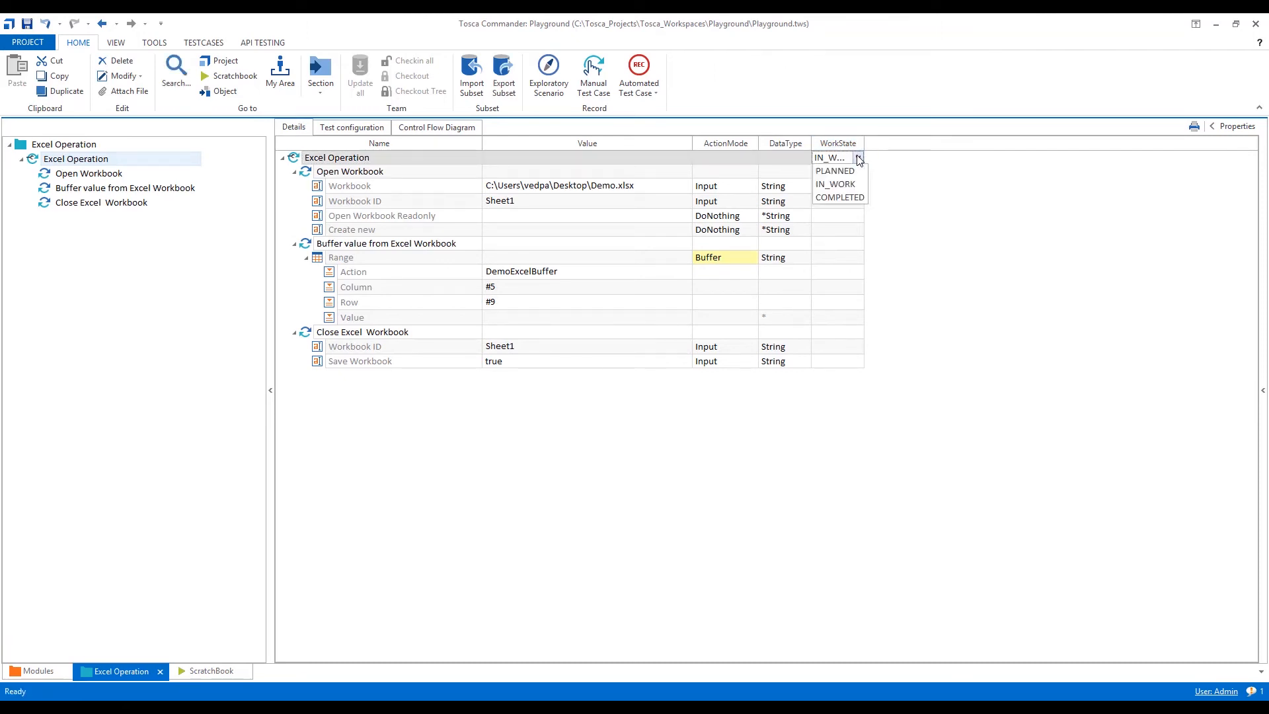
click(858, 198)
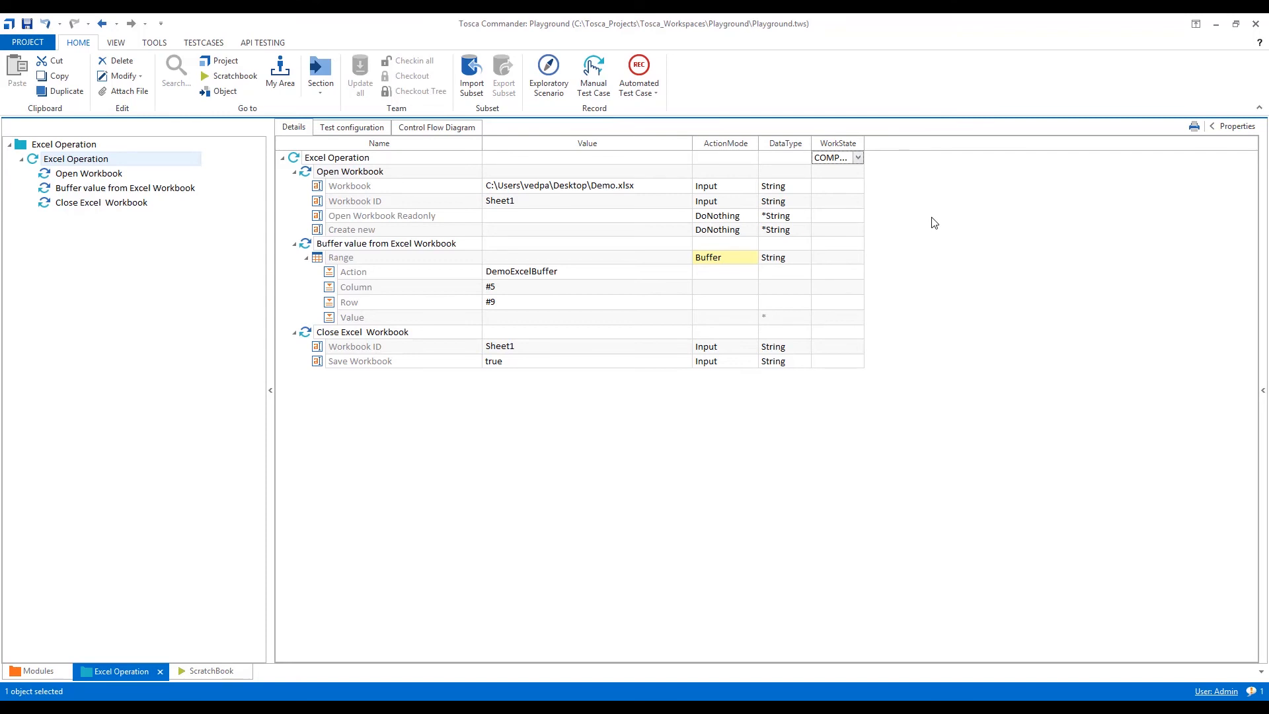